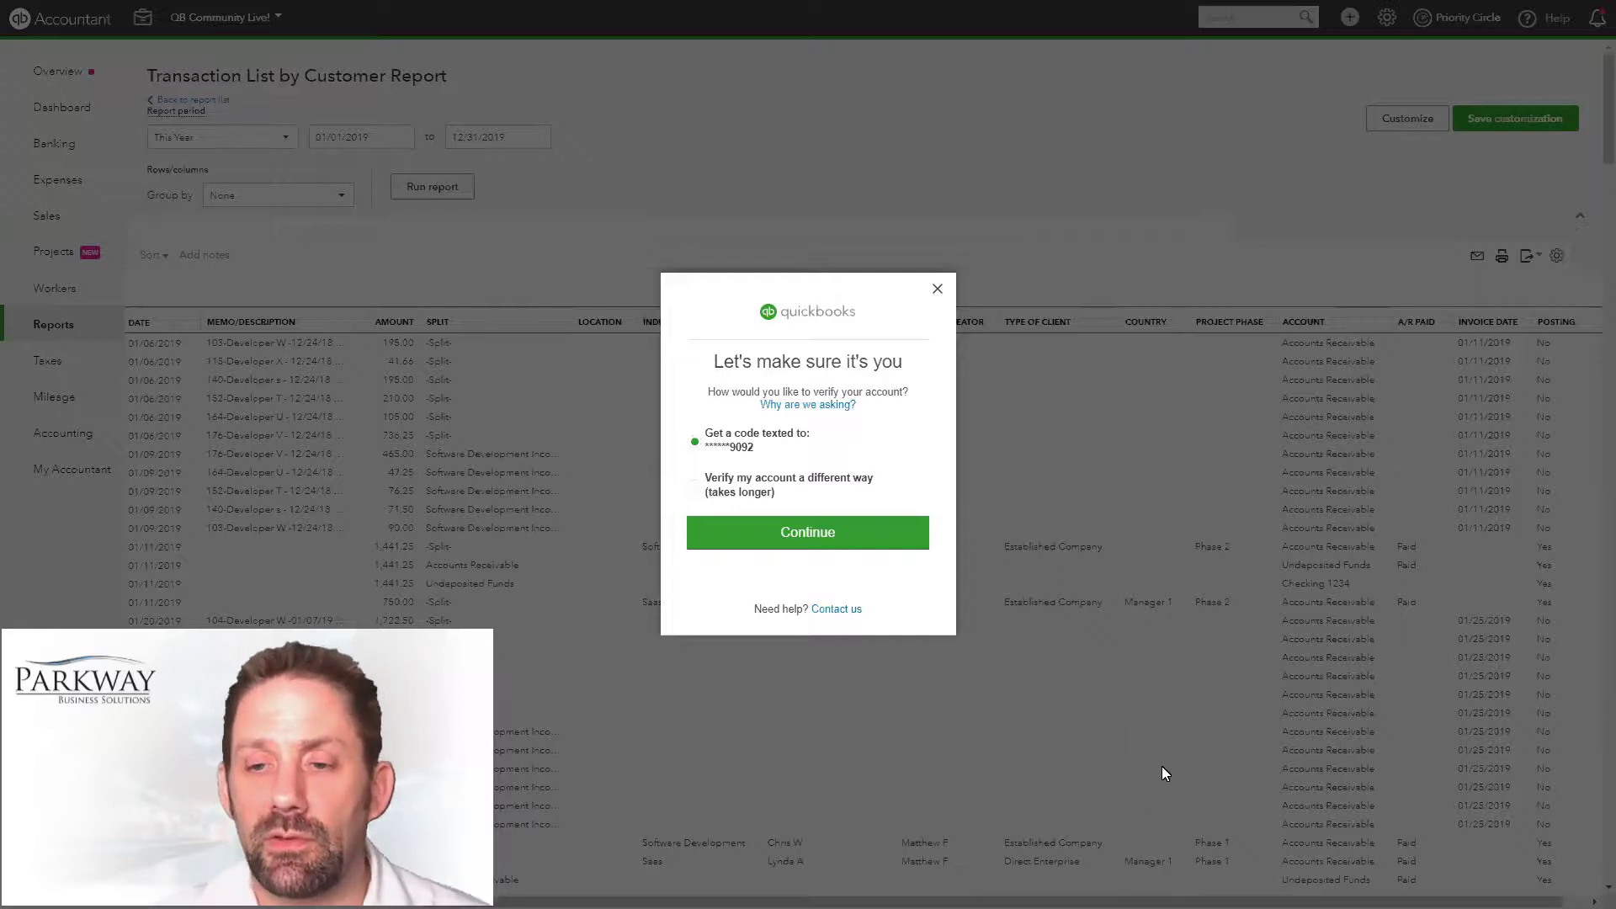
Request the identity verification code by text message
left_click(782, 543)
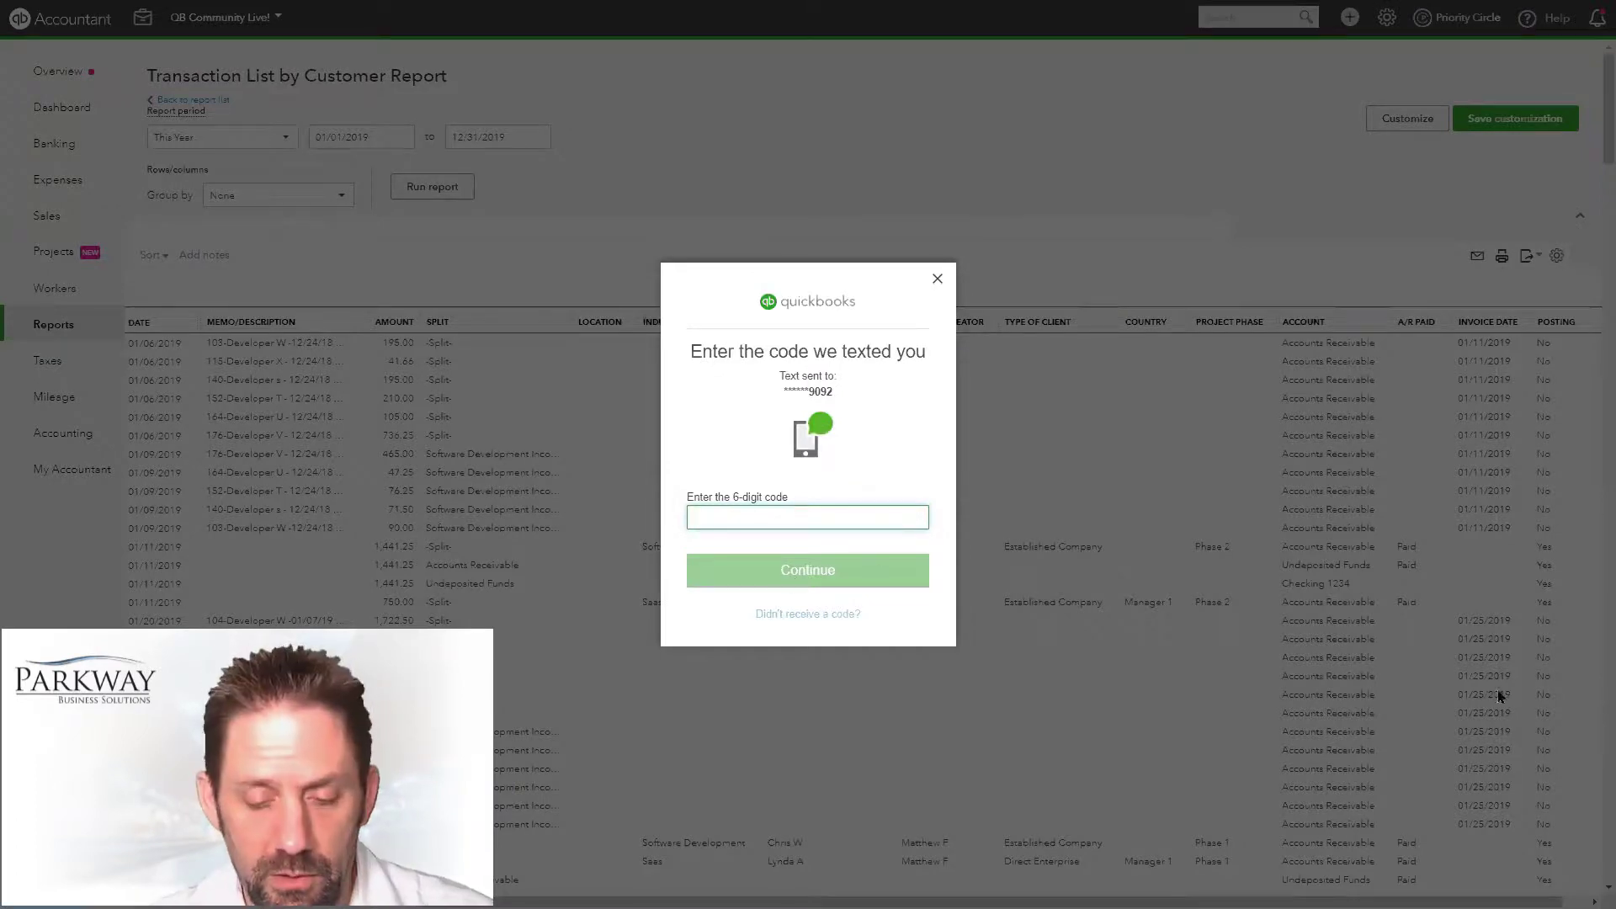
key("super")
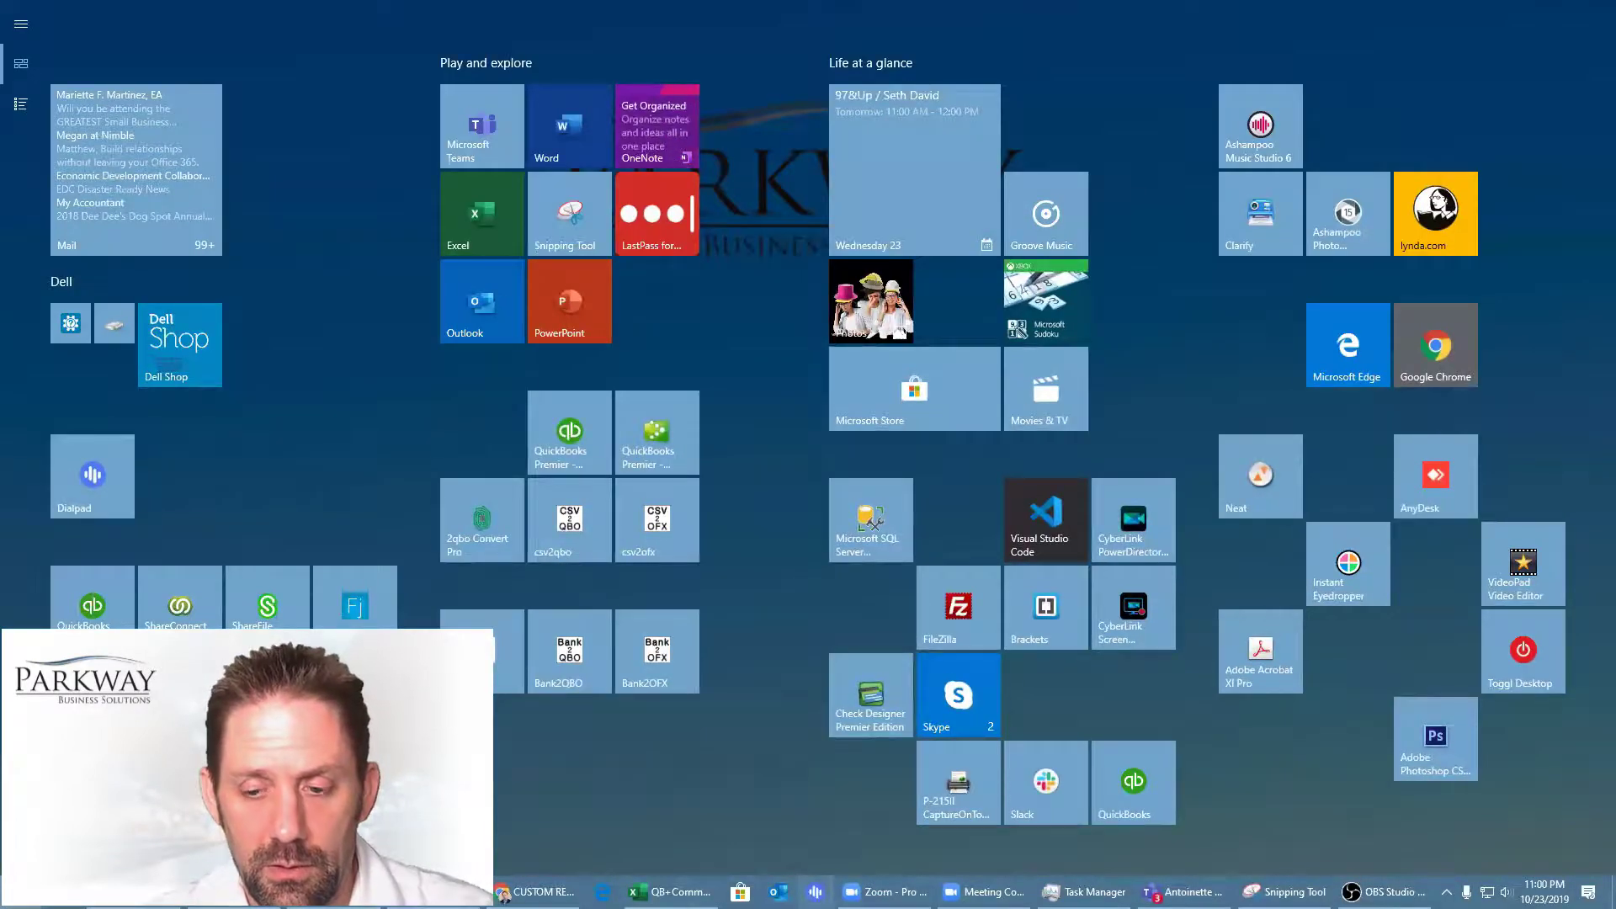
key("Escape")
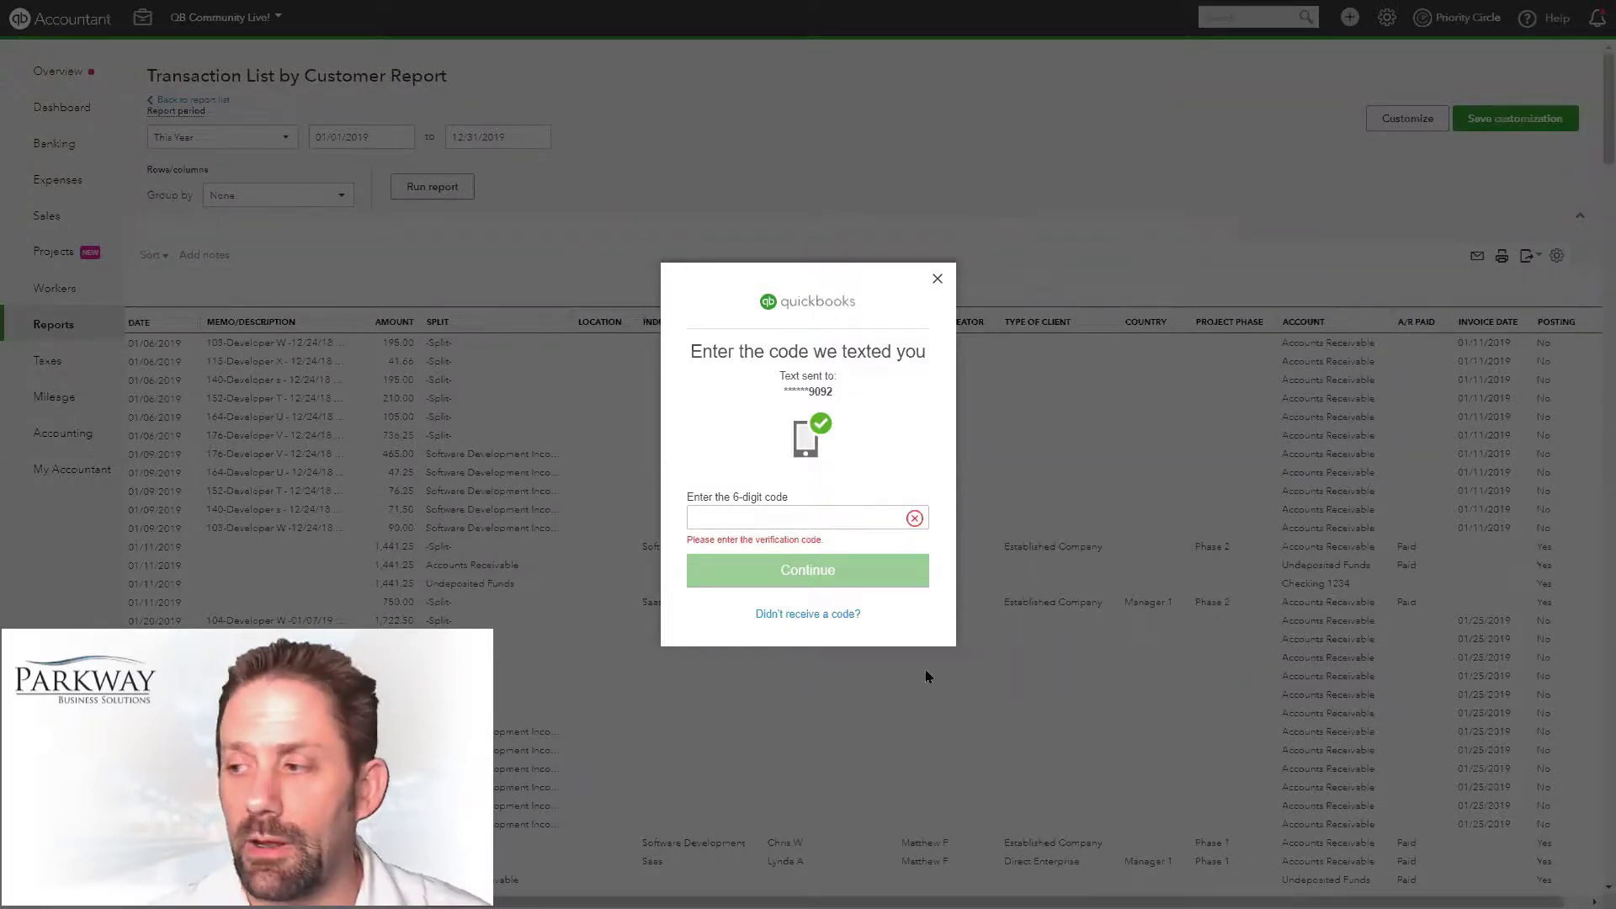
Enter the texted 6-digit verification code and submit it
left_click(728, 515)
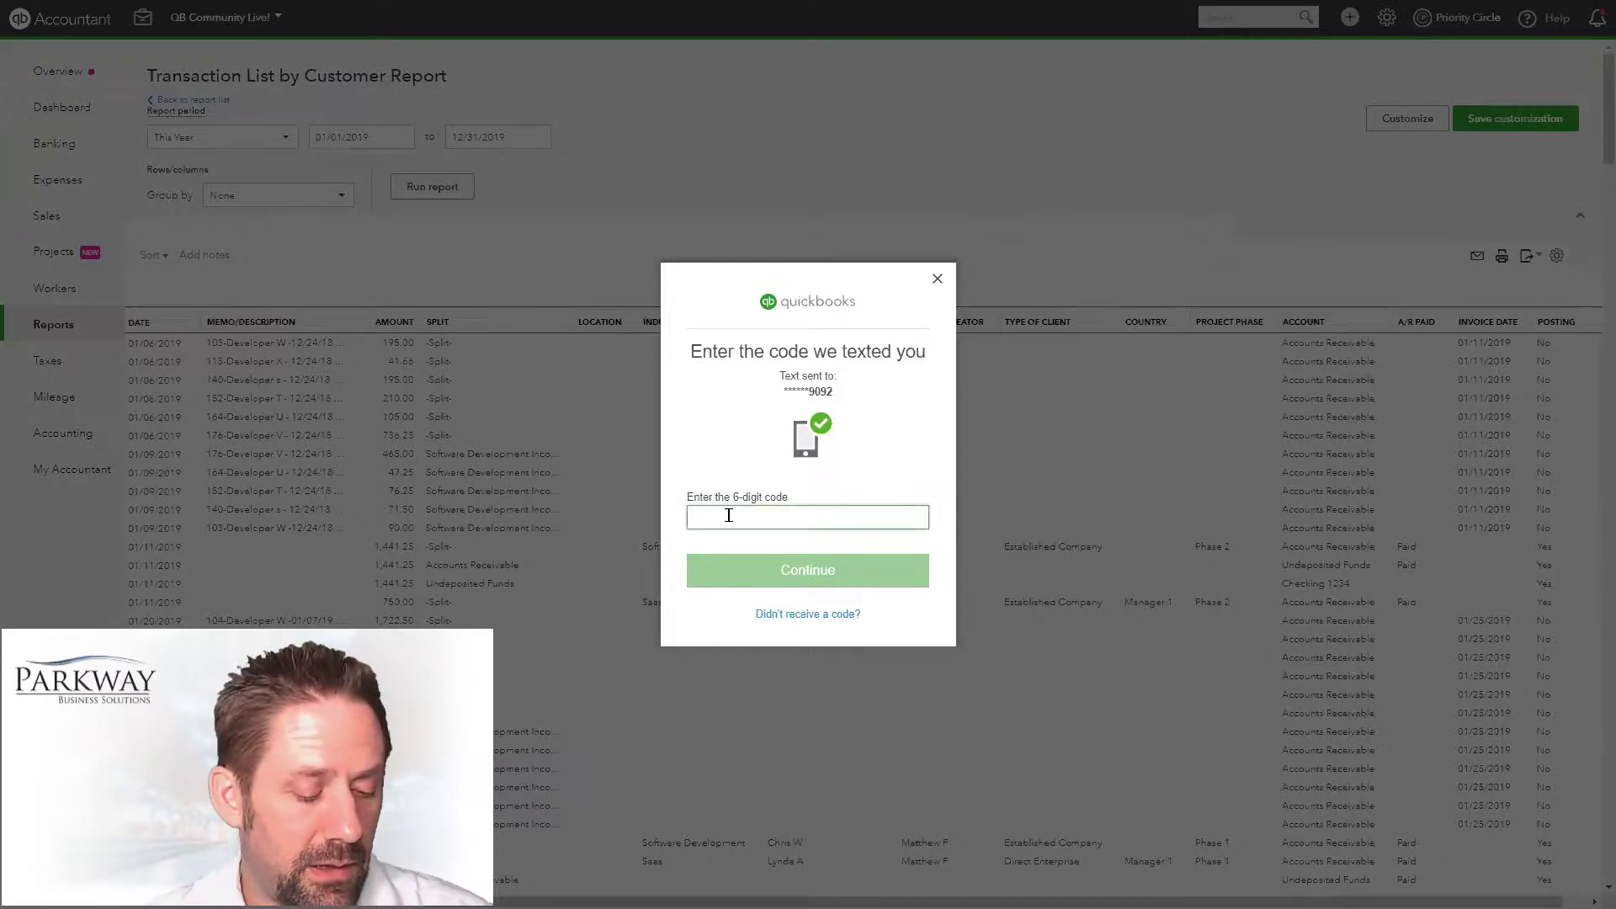
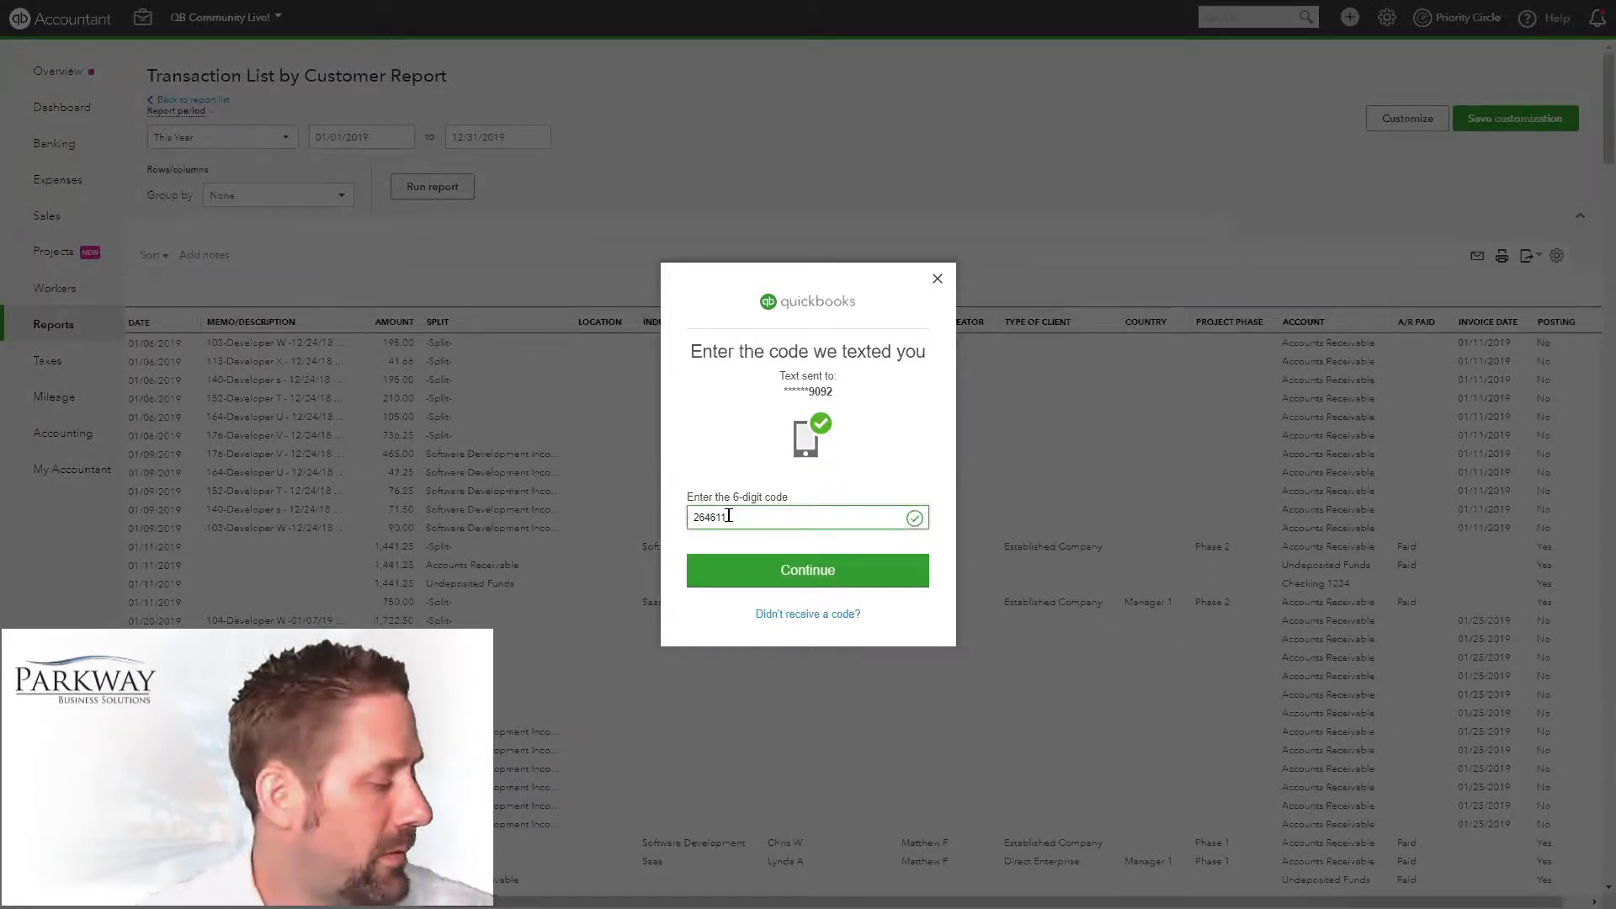
left_click(801, 576)
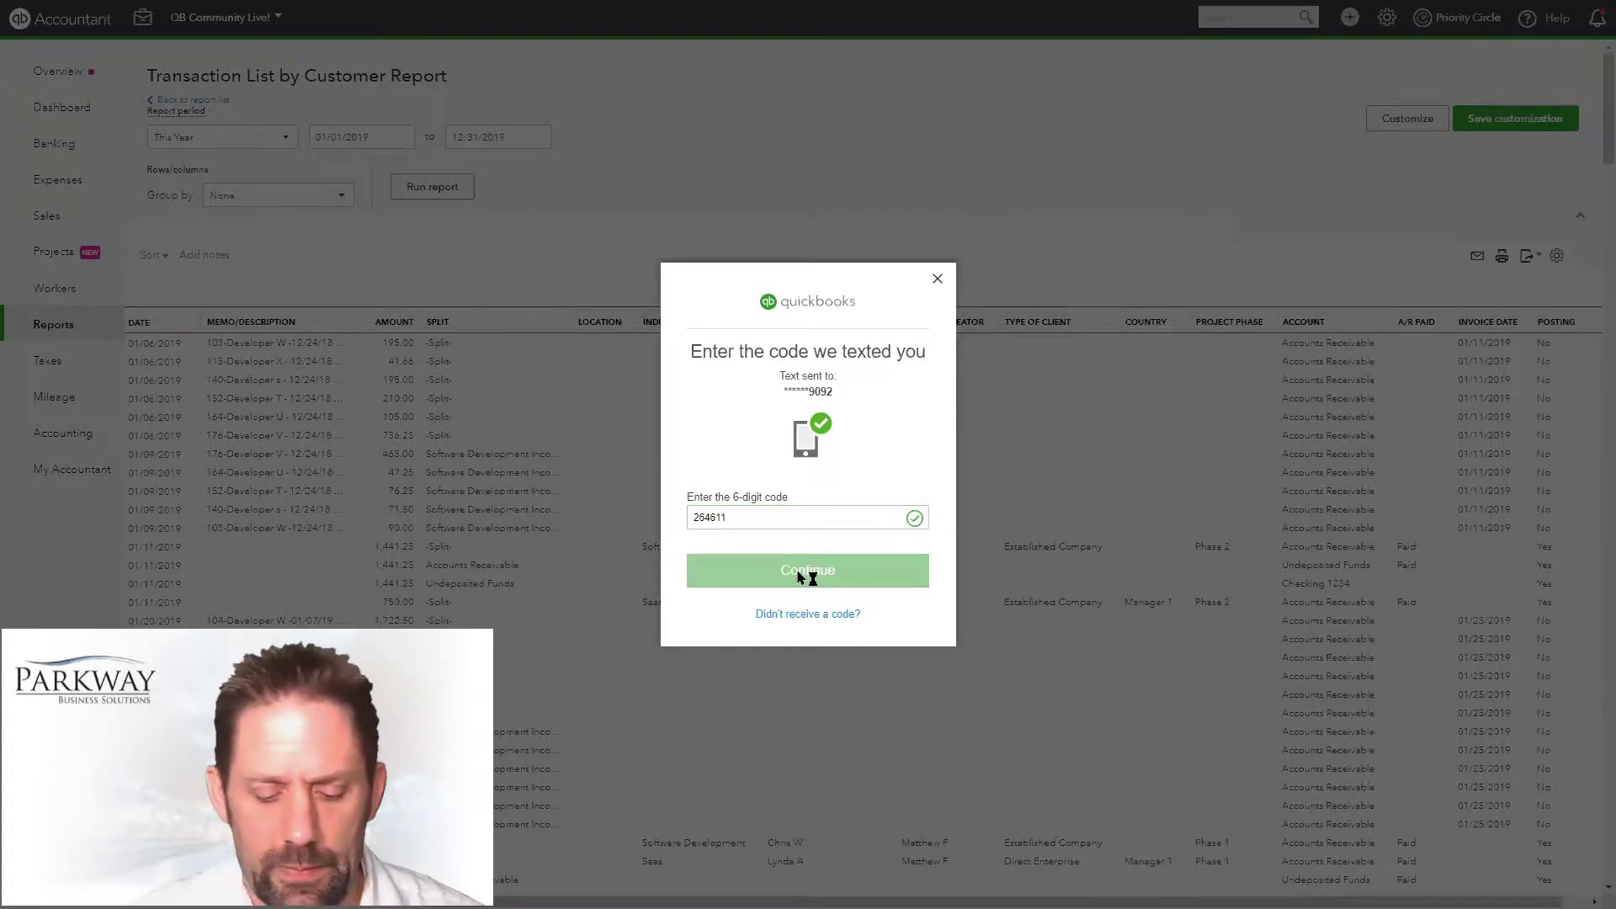
key("super")
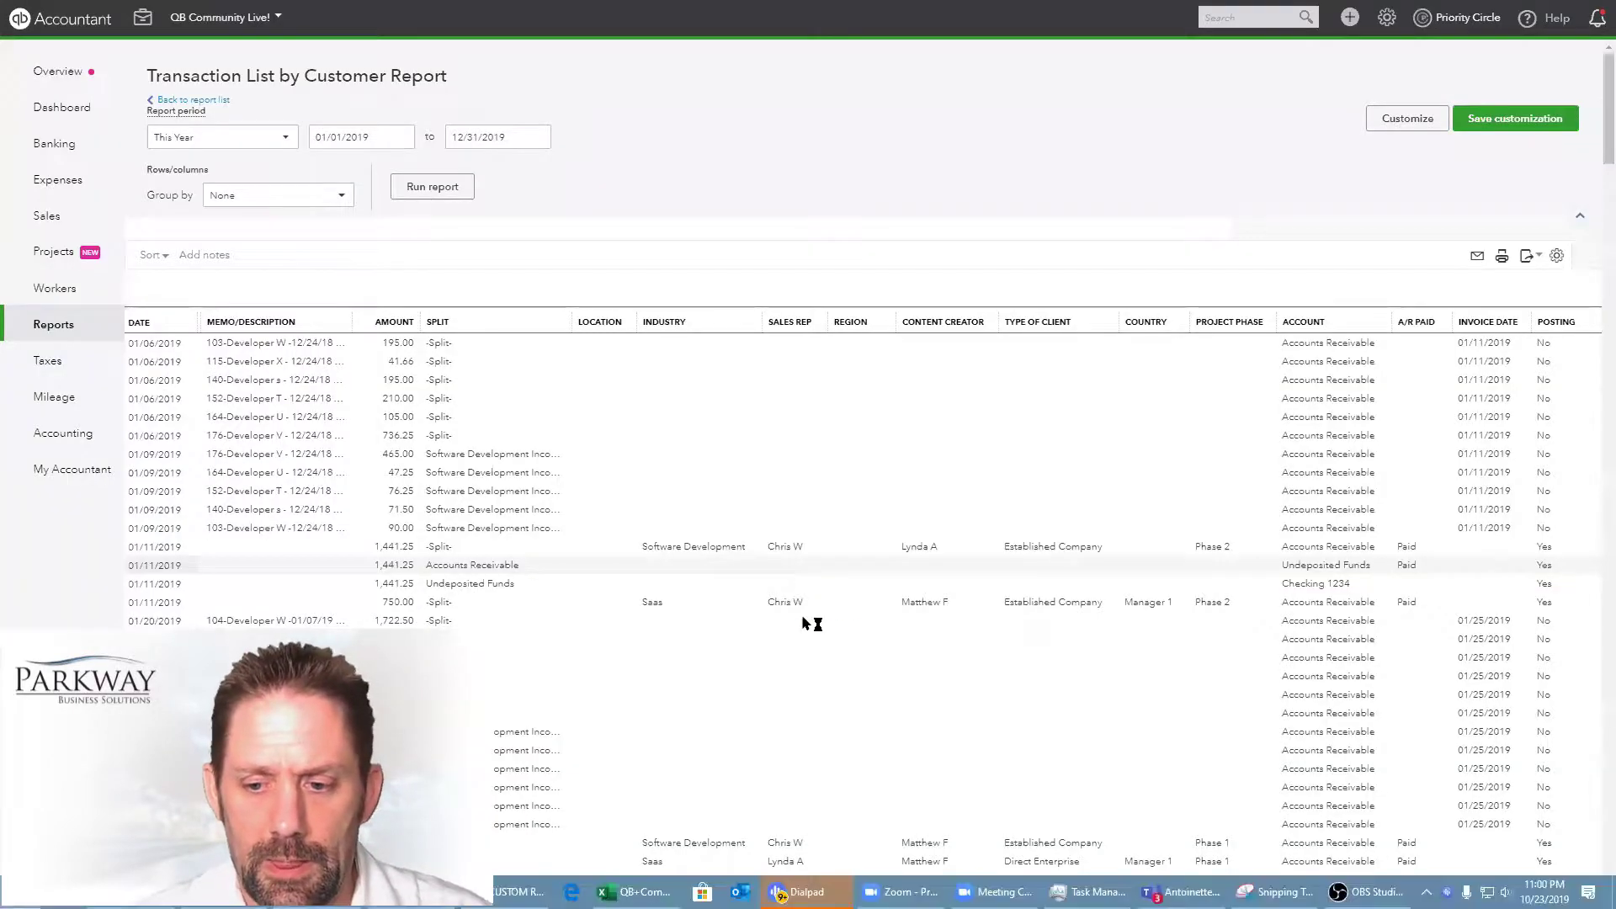
left_click(799, 891)
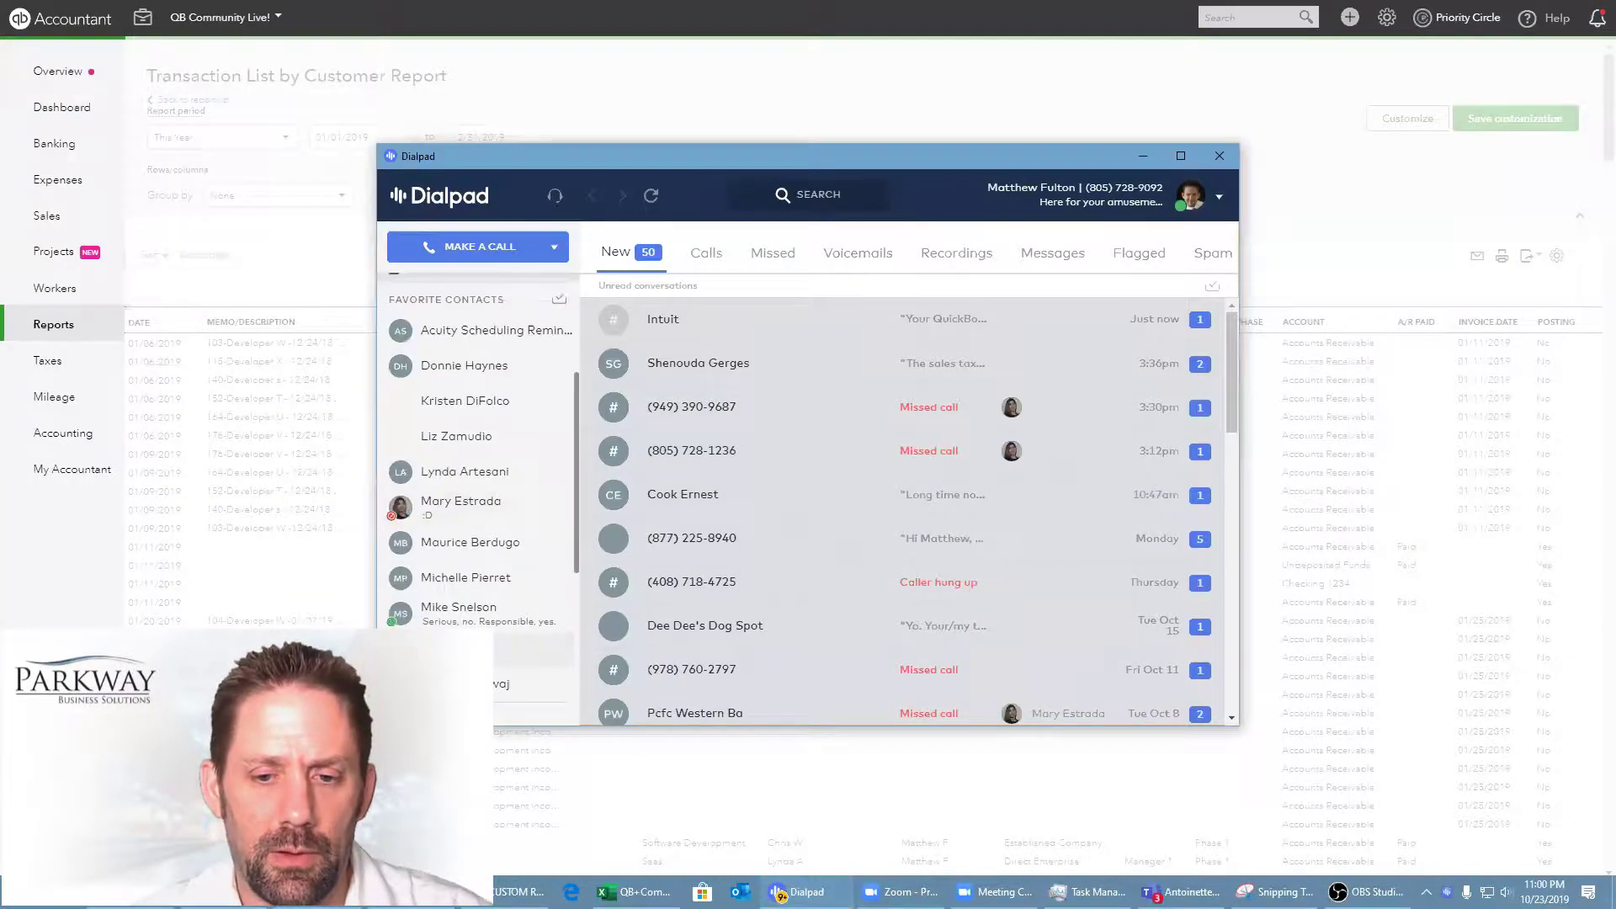
scroll(453, 562, "down", 2)
left_click(436, 582)
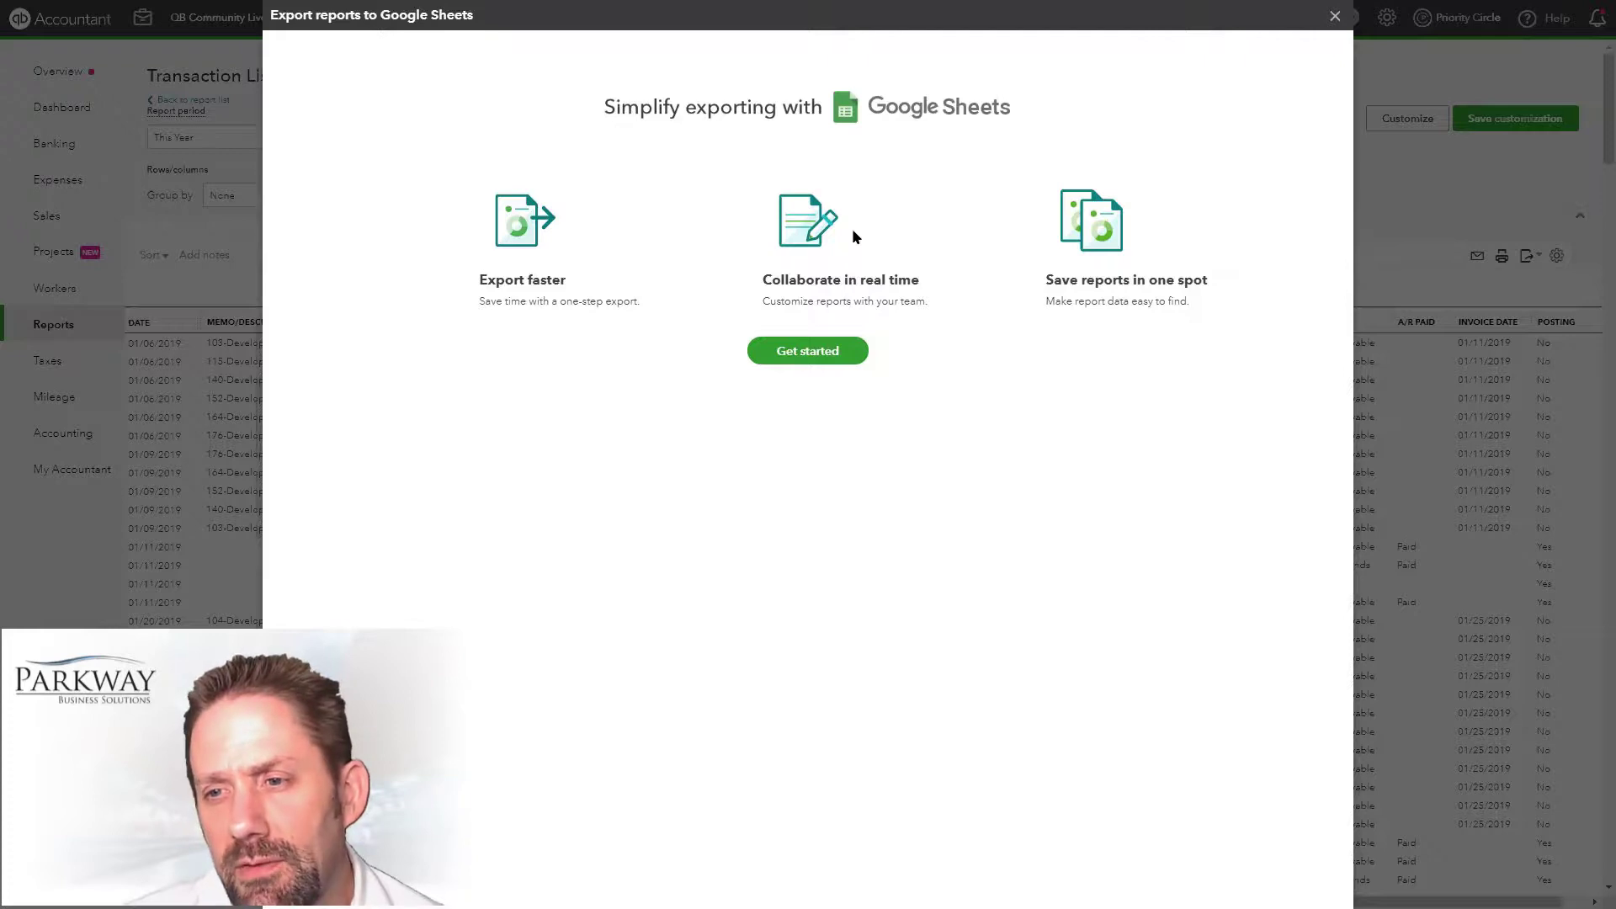
Start the Export to Google Sheets and allow Intuit to connect
left_click(801, 349)
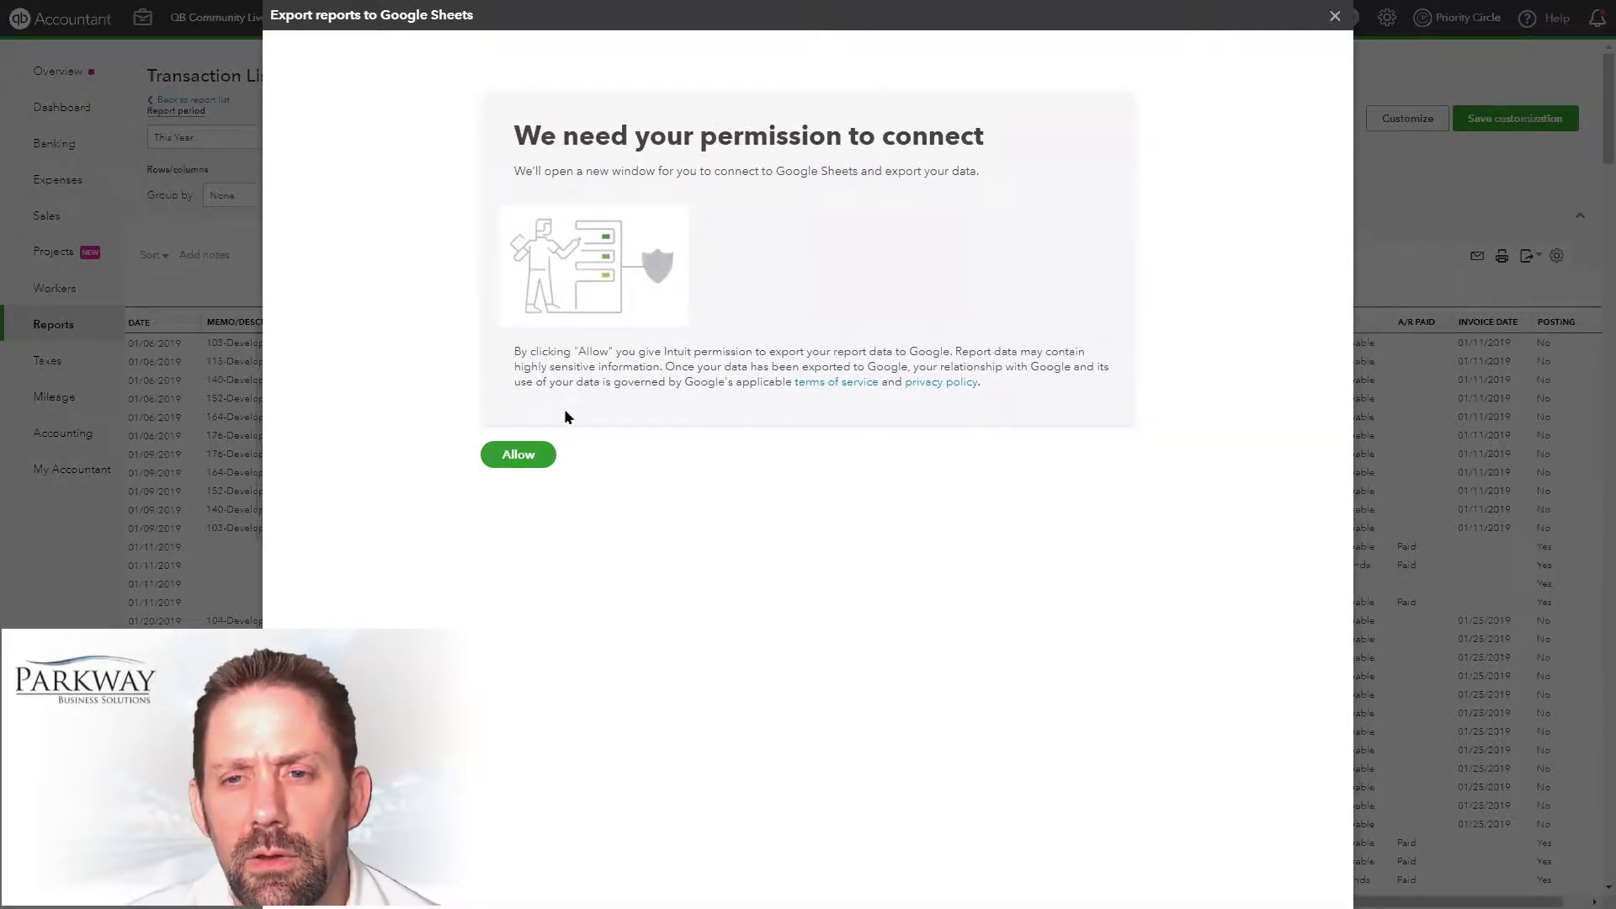
left_click(518, 455)
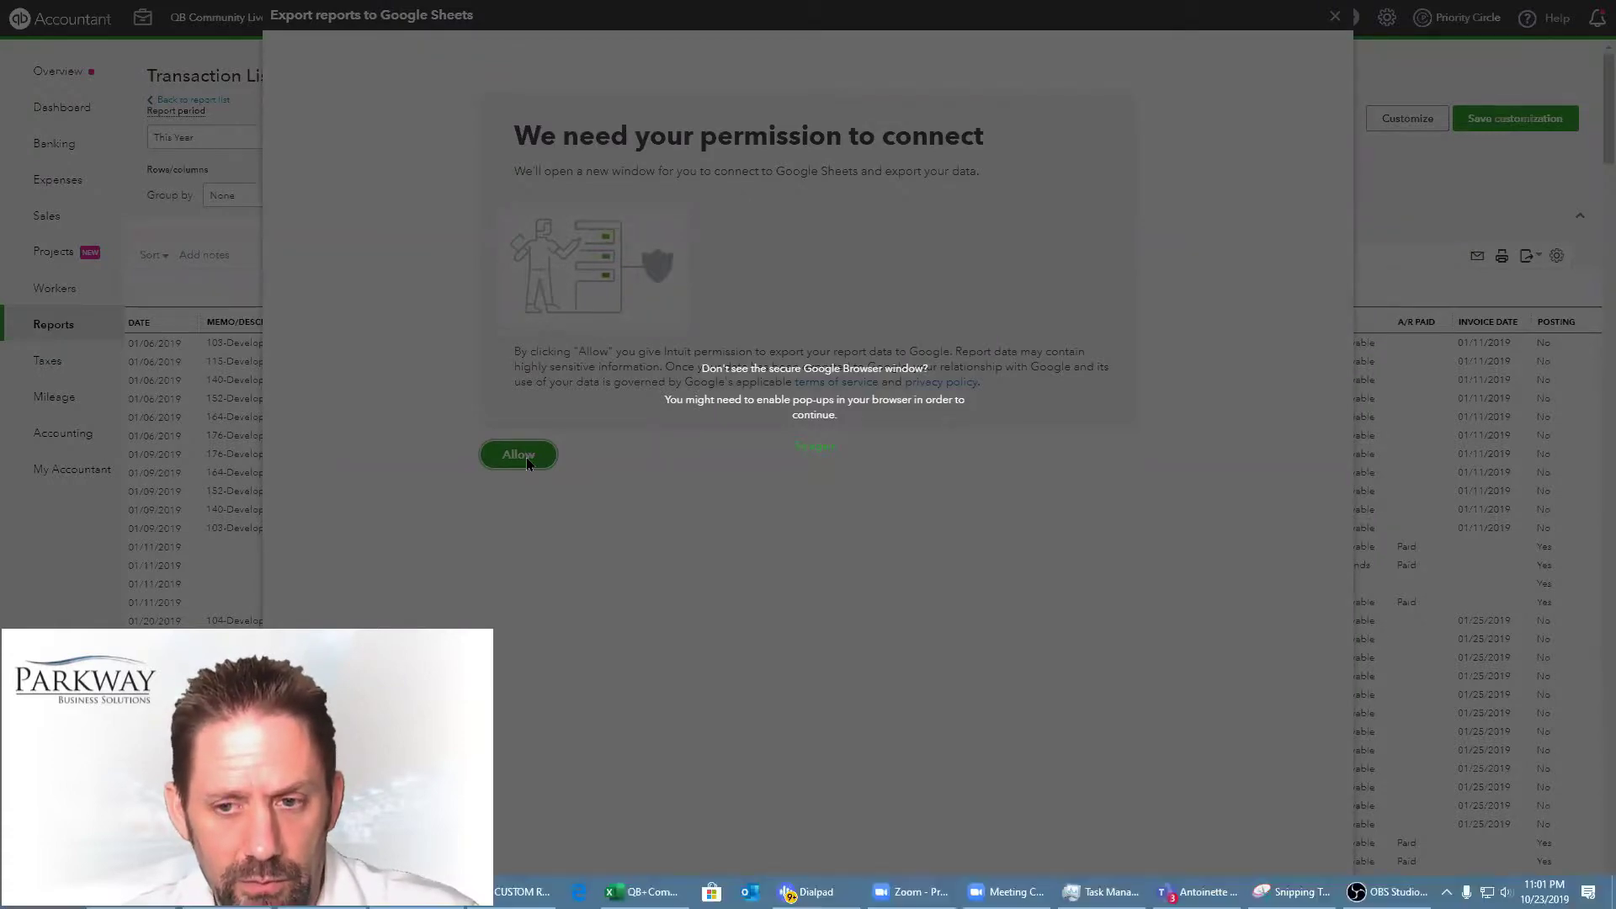
Exit Chrome full screen, always allow QuickBooks pop-ups, and retry the Google sign-in window
key("super")
key("super")
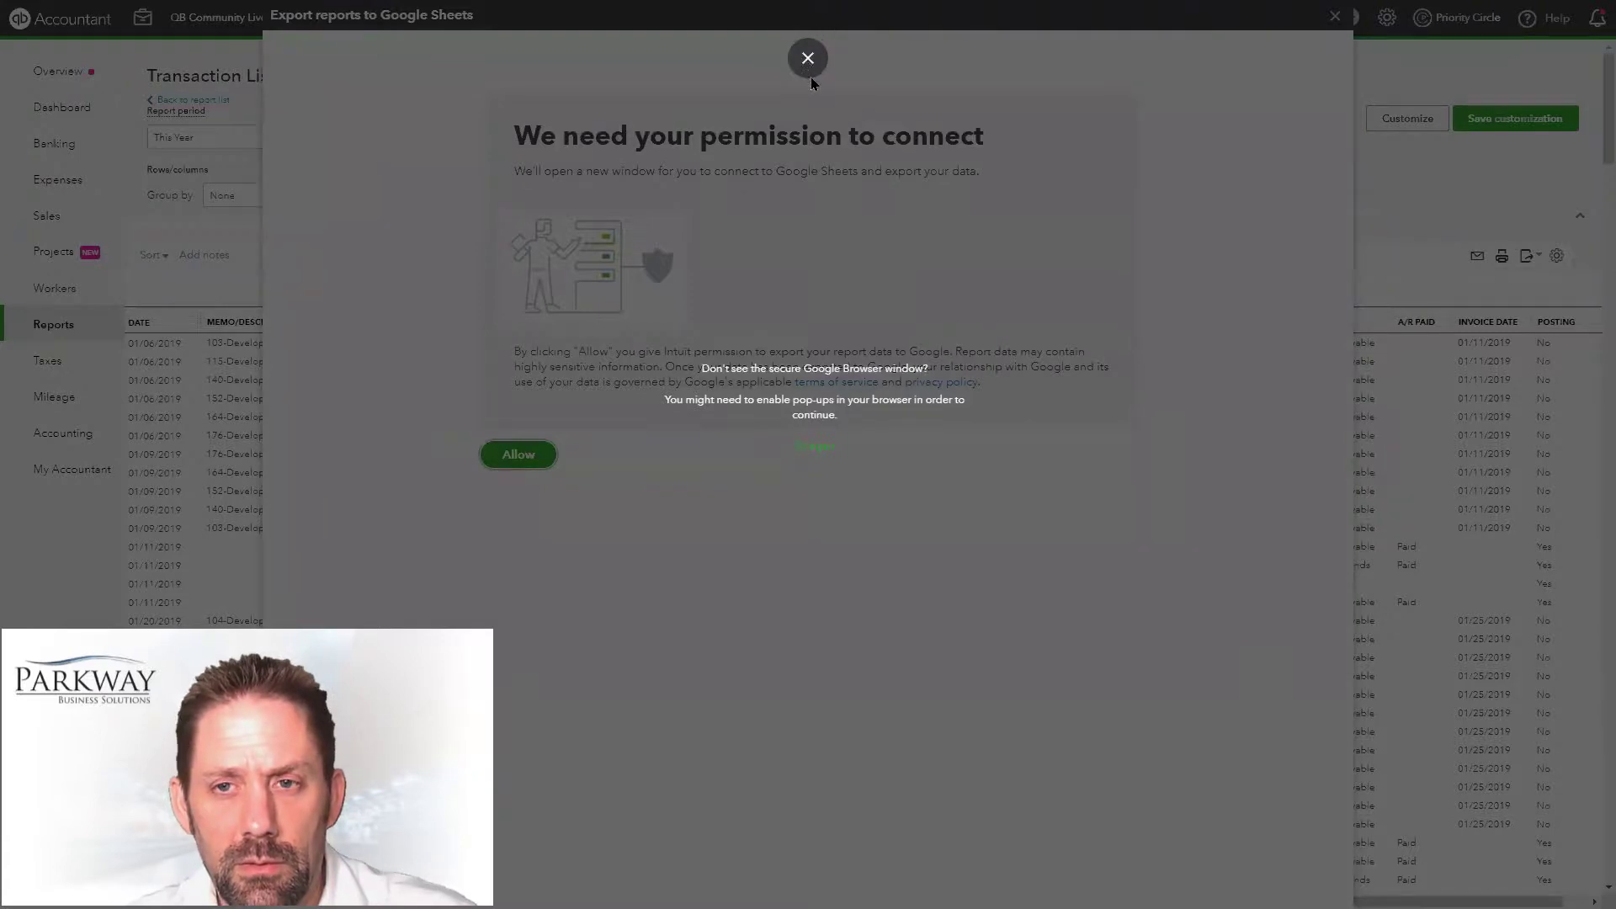
key("F11")
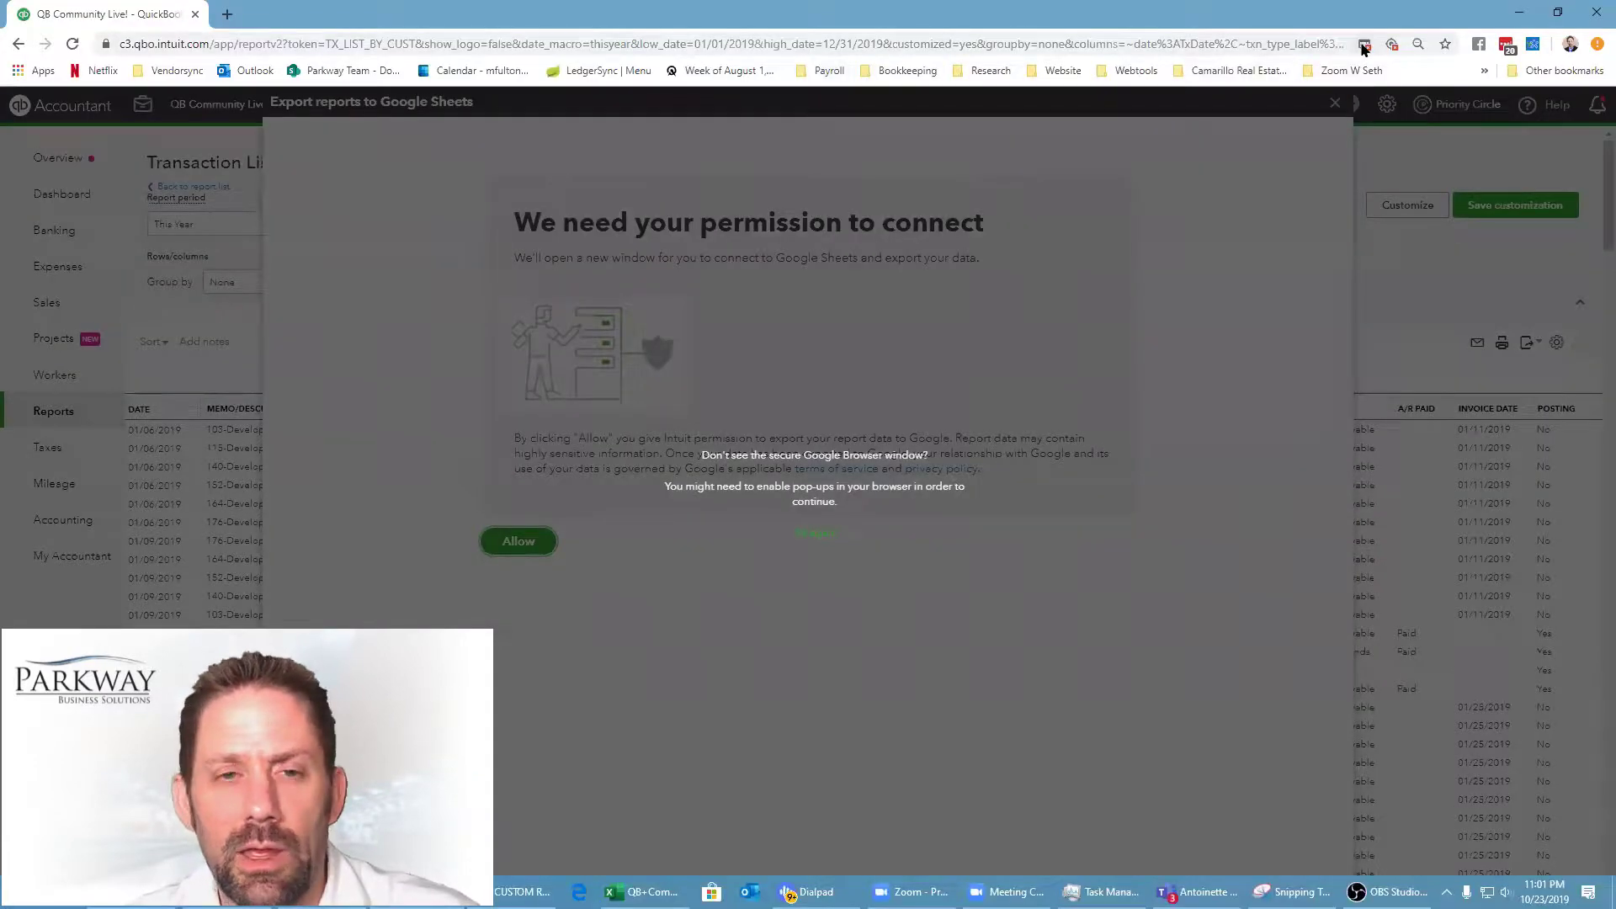
left_click(1364, 48)
left_click(1287, 130)
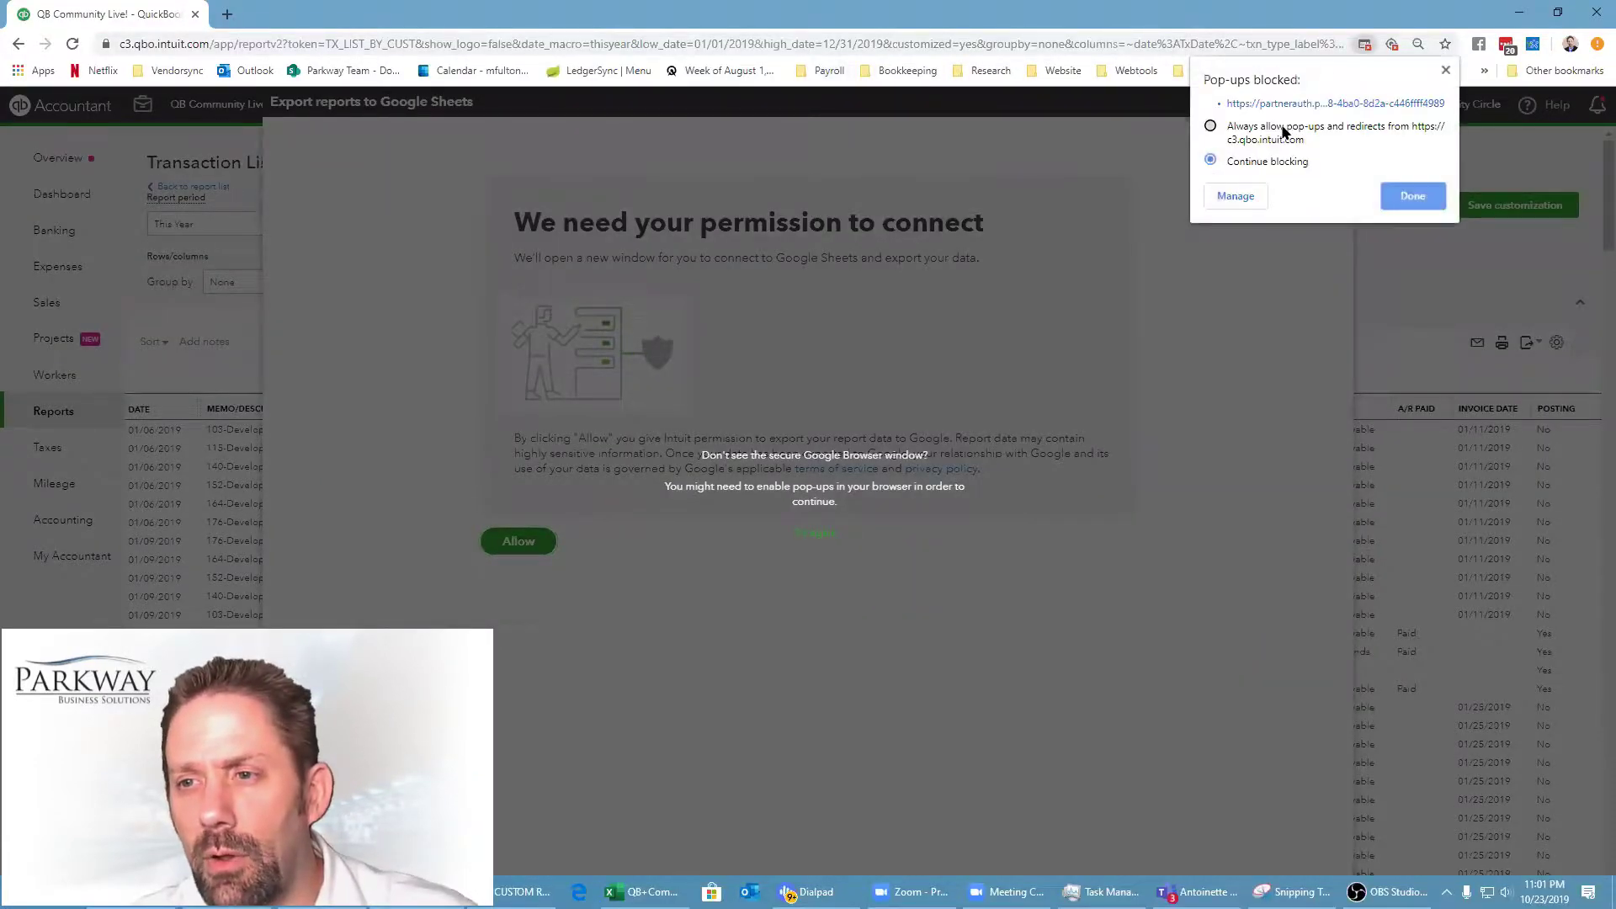
left_click(1412, 197)
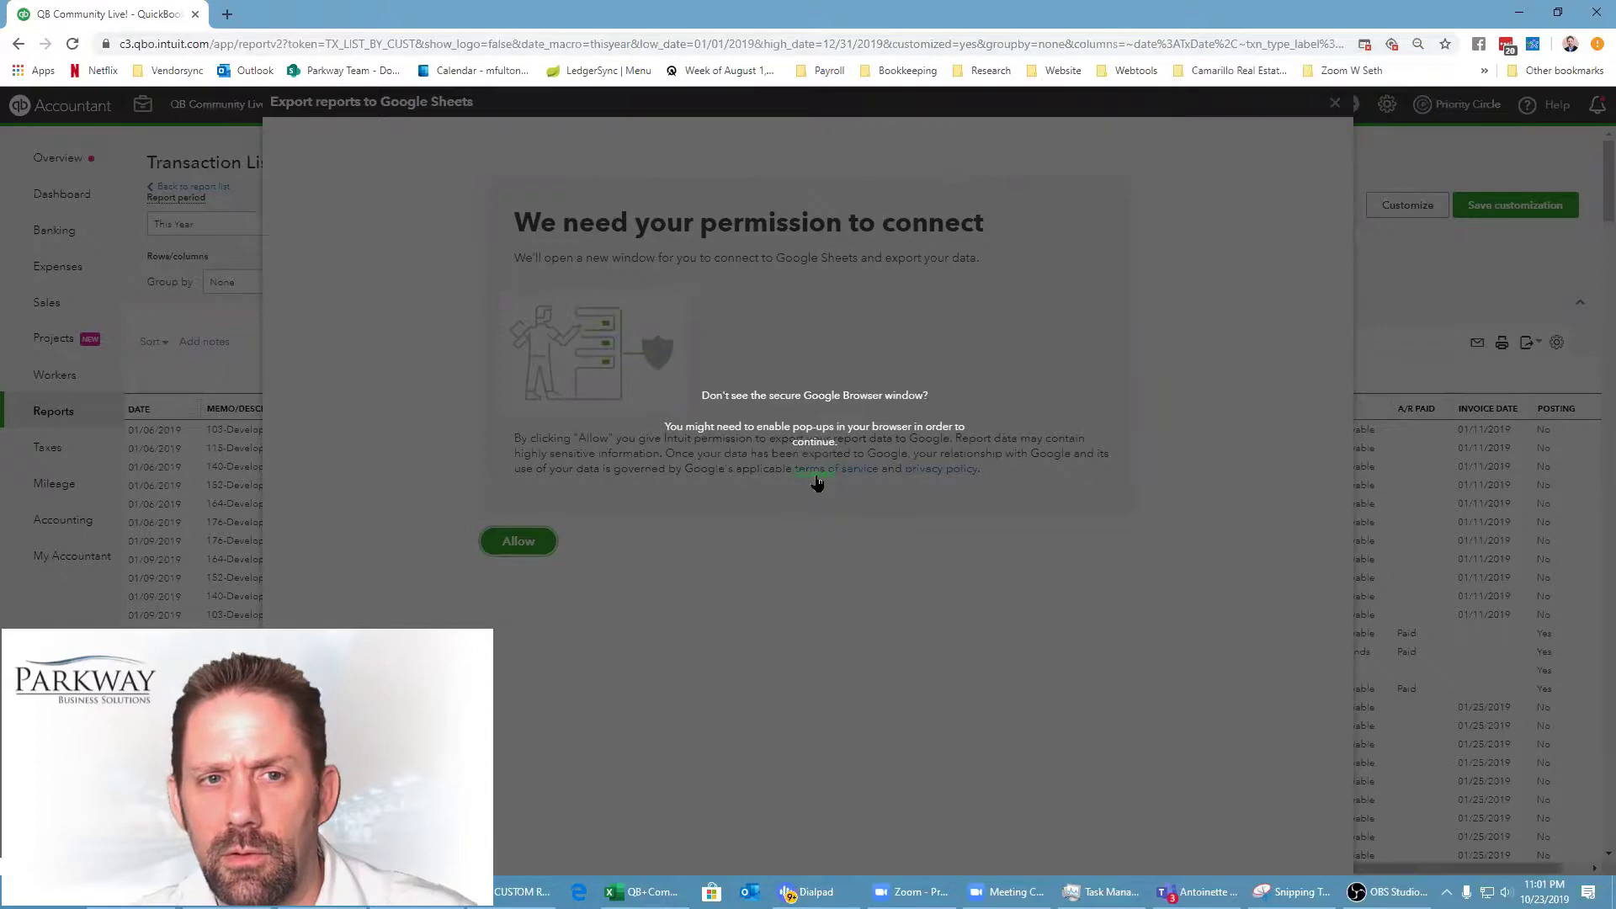
left_click(815, 476)
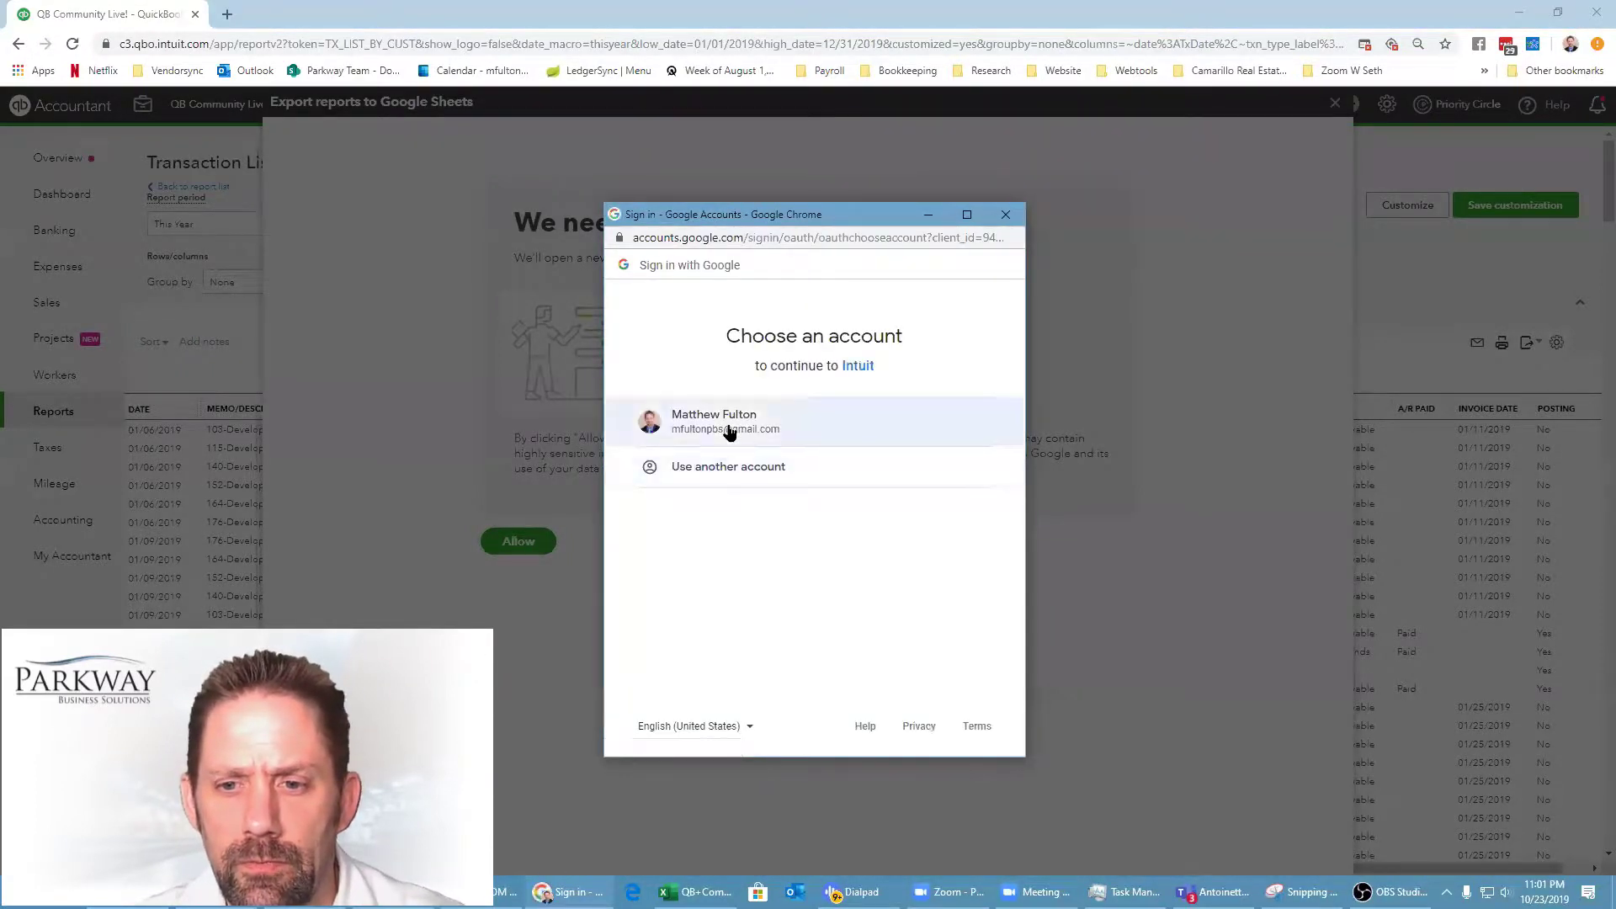
Choose the Google account and allow Intuit full access to Google Drive files, confirming the choice
left_click(729, 430)
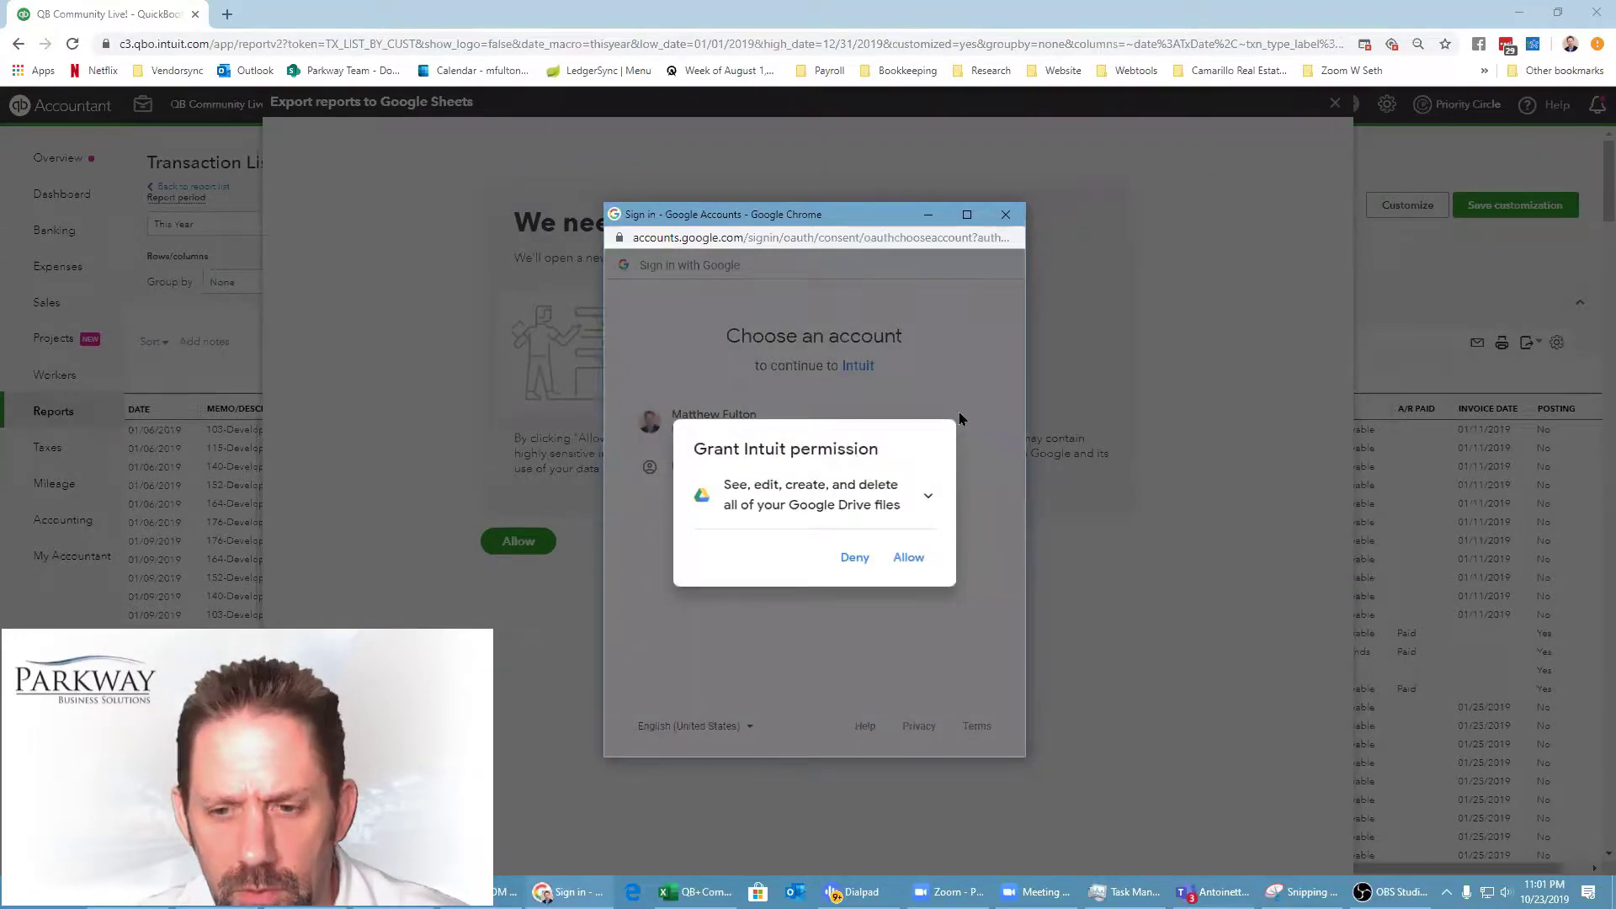
left_click(925, 497)
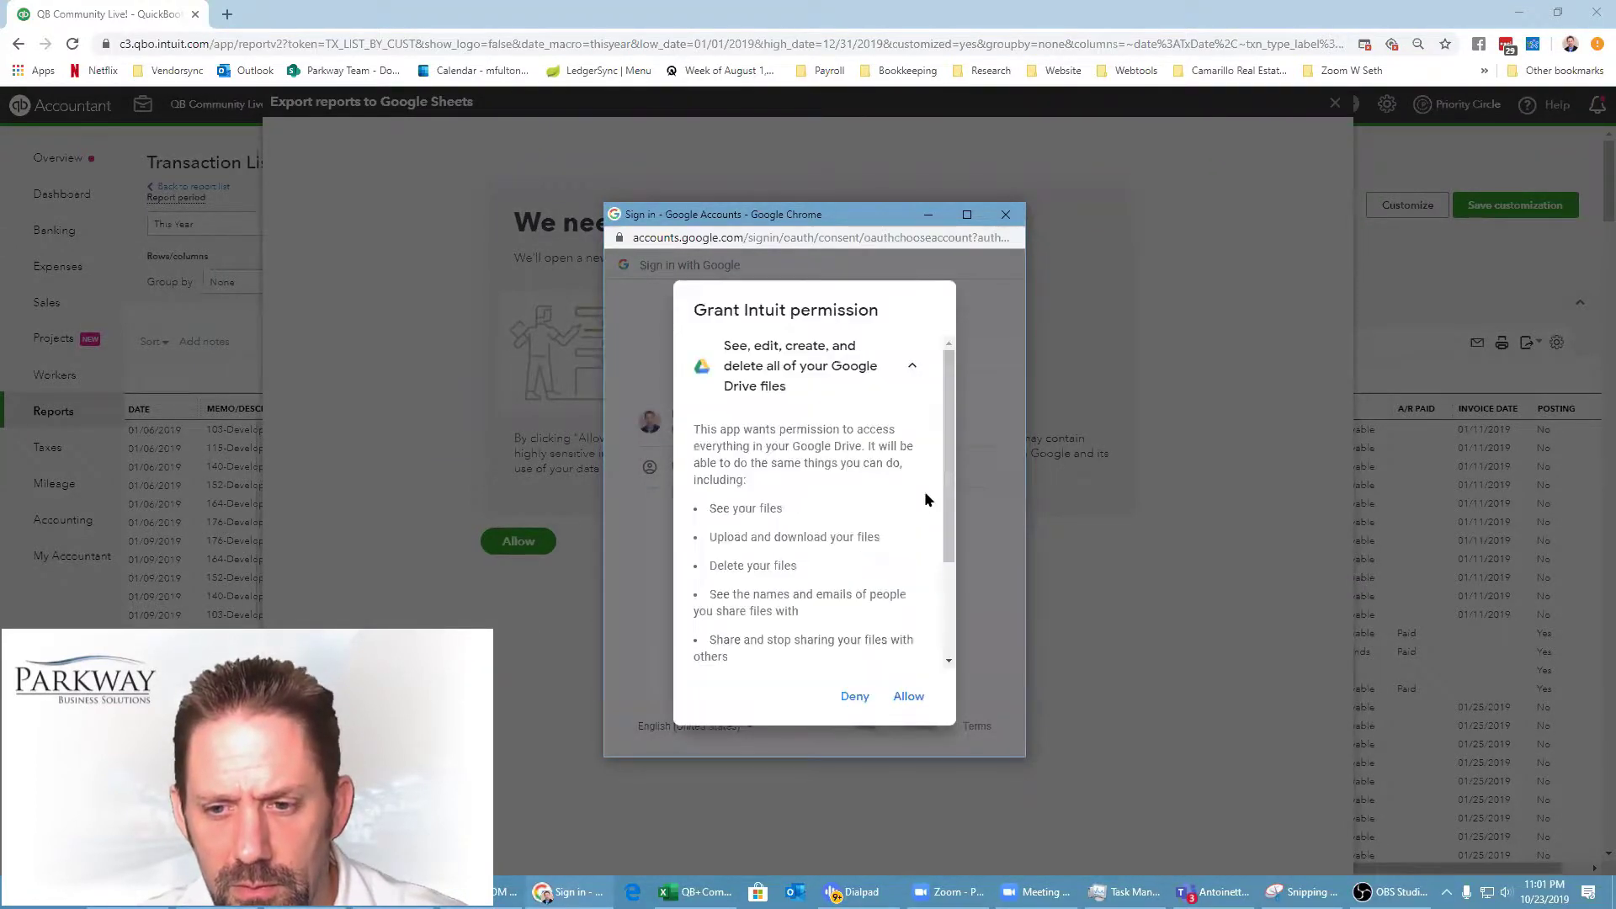
scroll(850, 530, "down", 3)
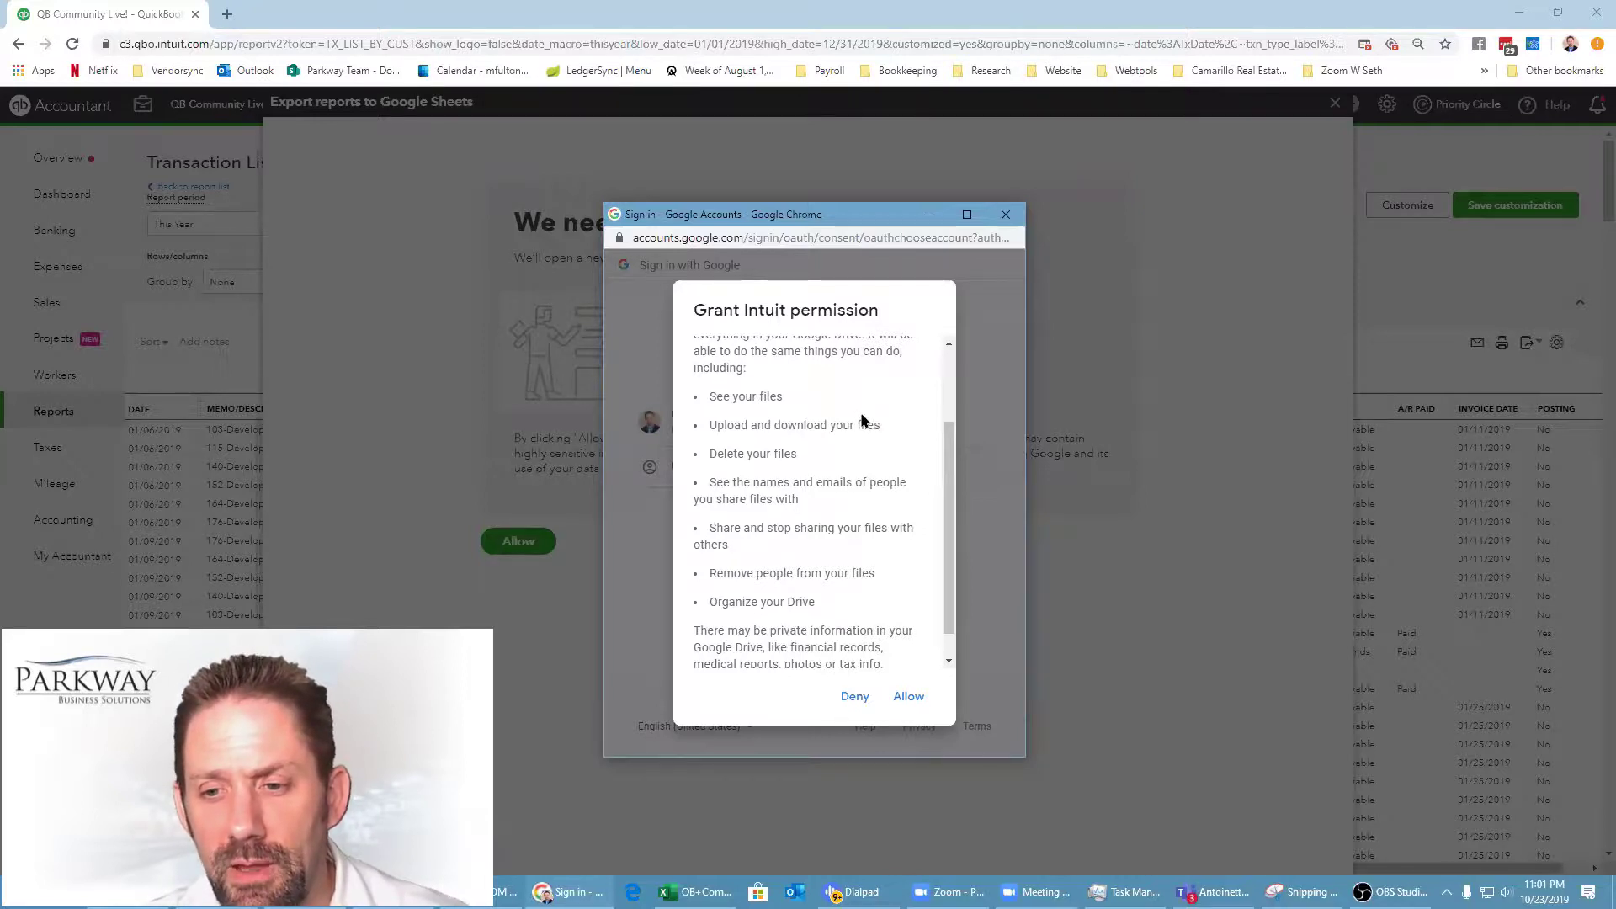
scroll(863, 432, "down", 1)
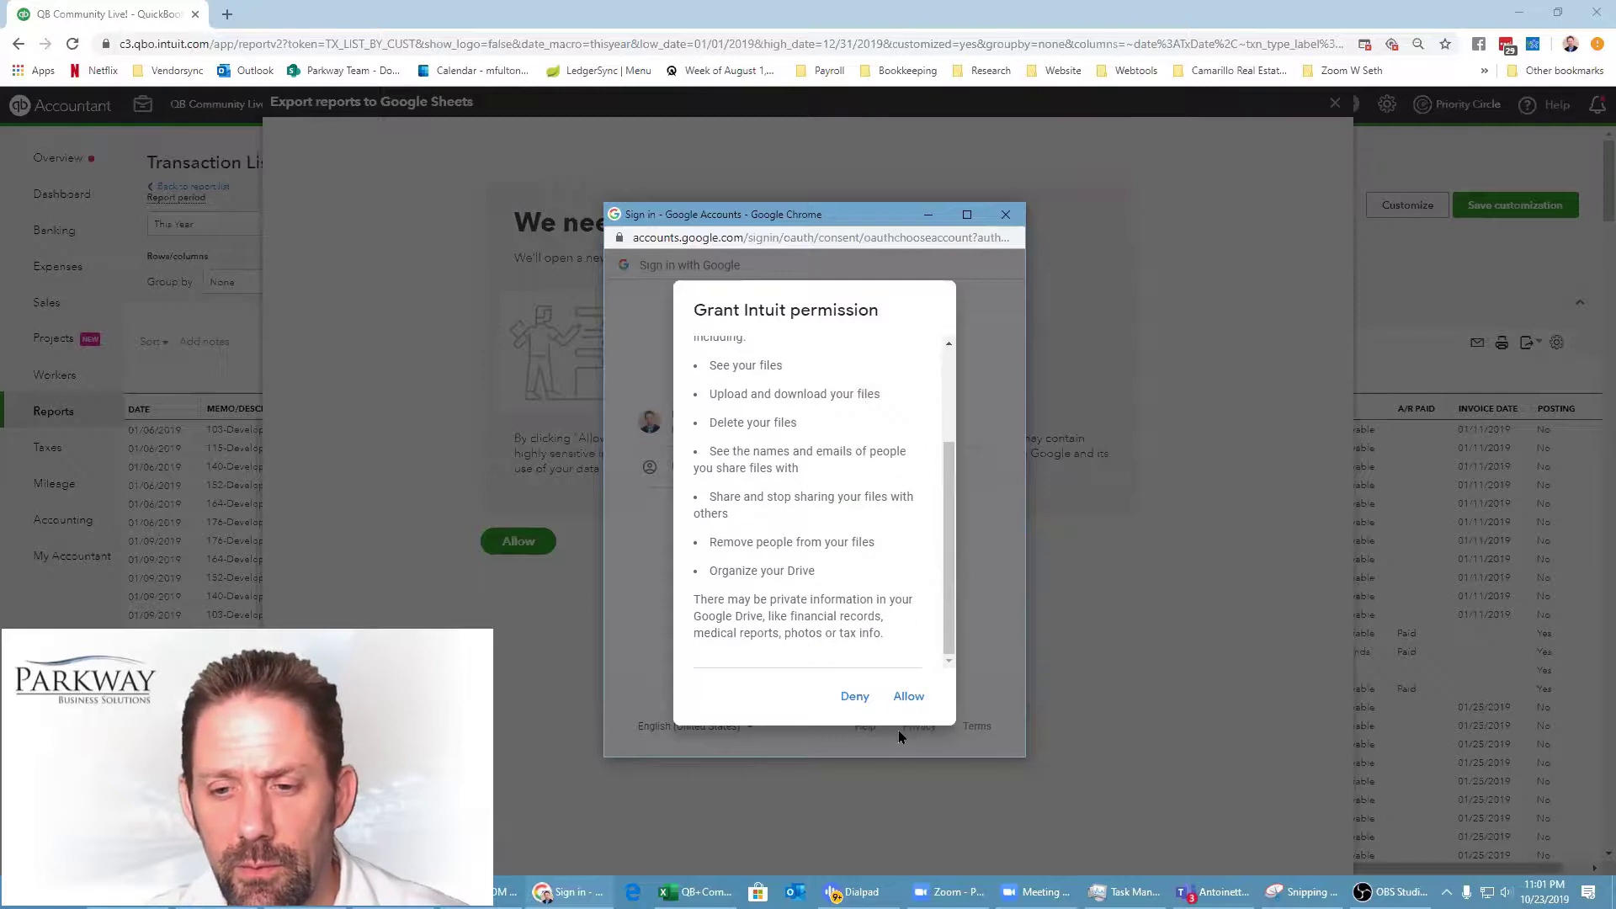
left_click(907, 698)
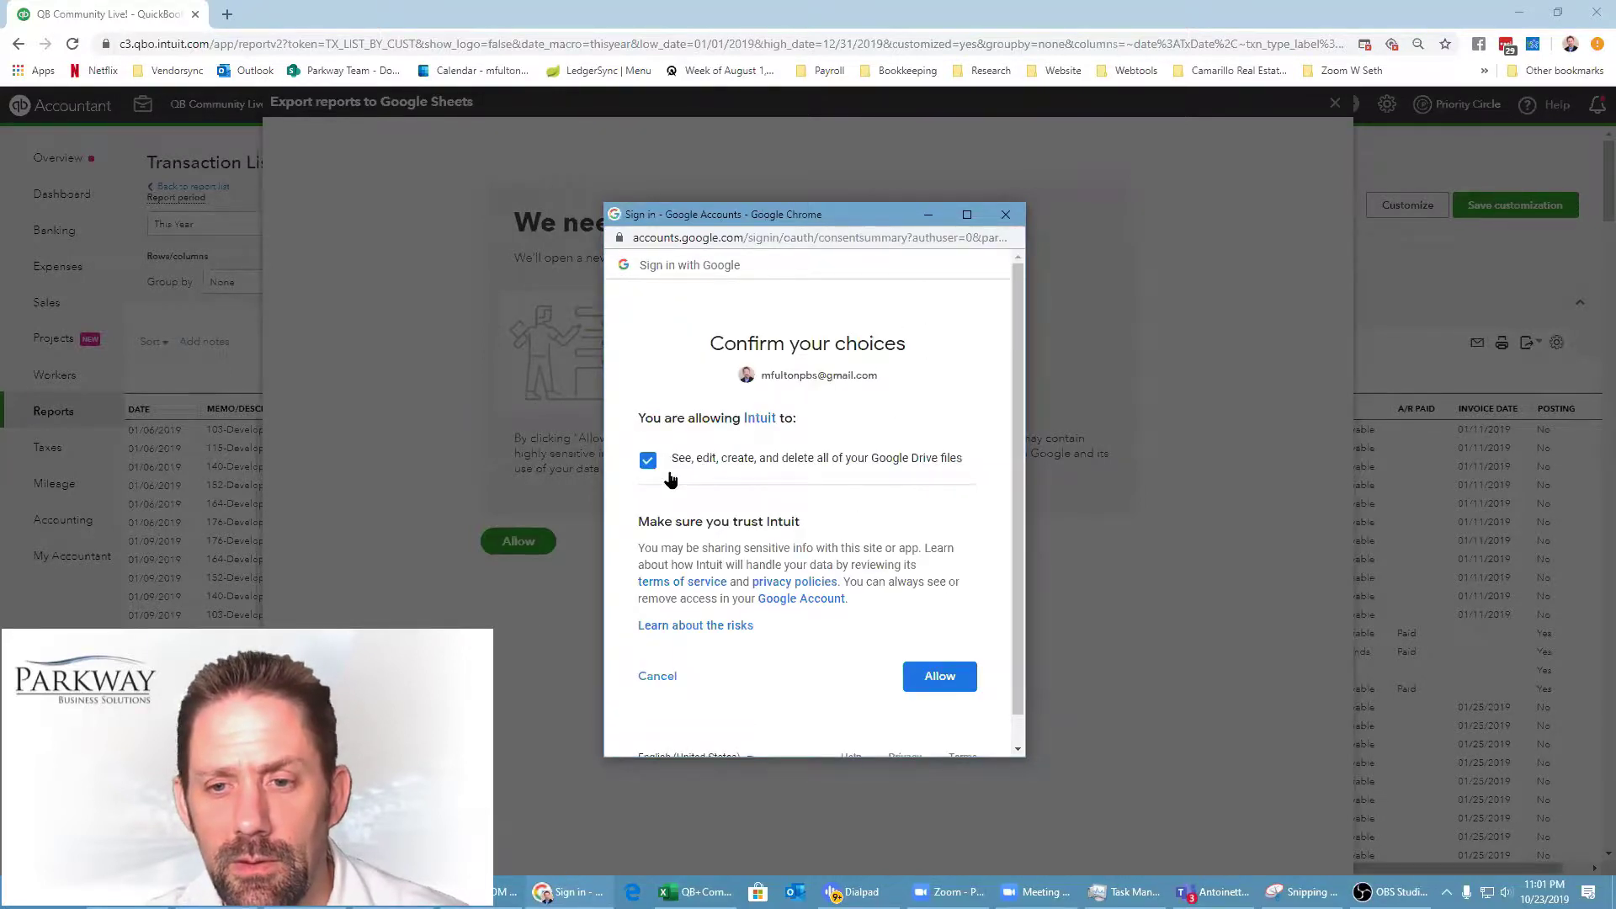
left_click(933, 677)
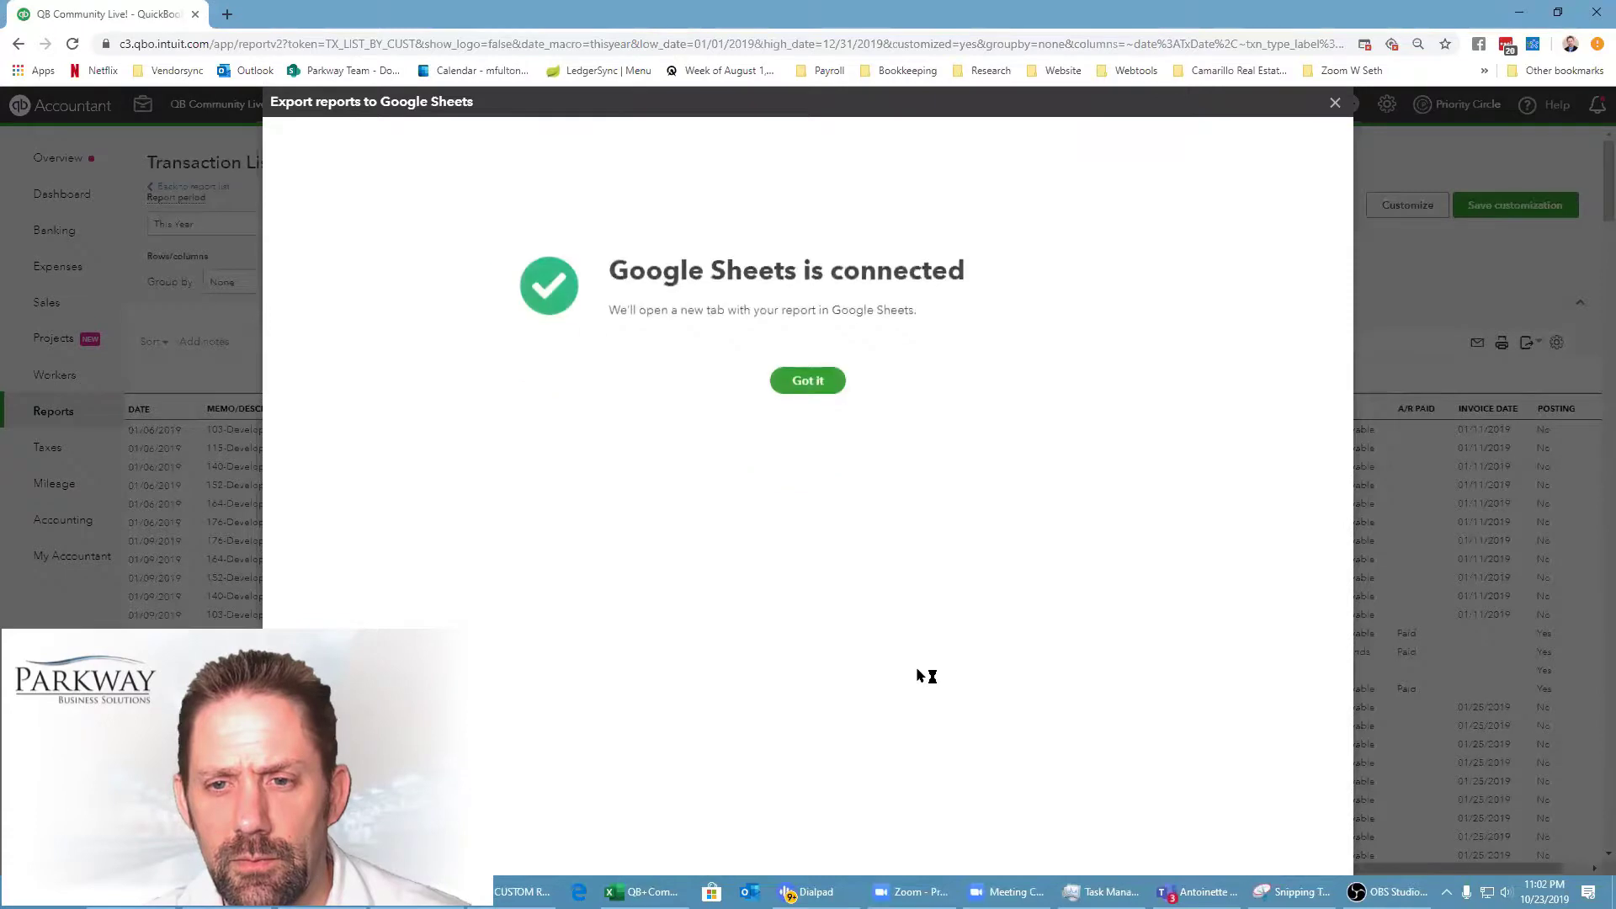
Dismiss the 'Google Sheets is connected' confirmation with Got it
left_click(796, 384)
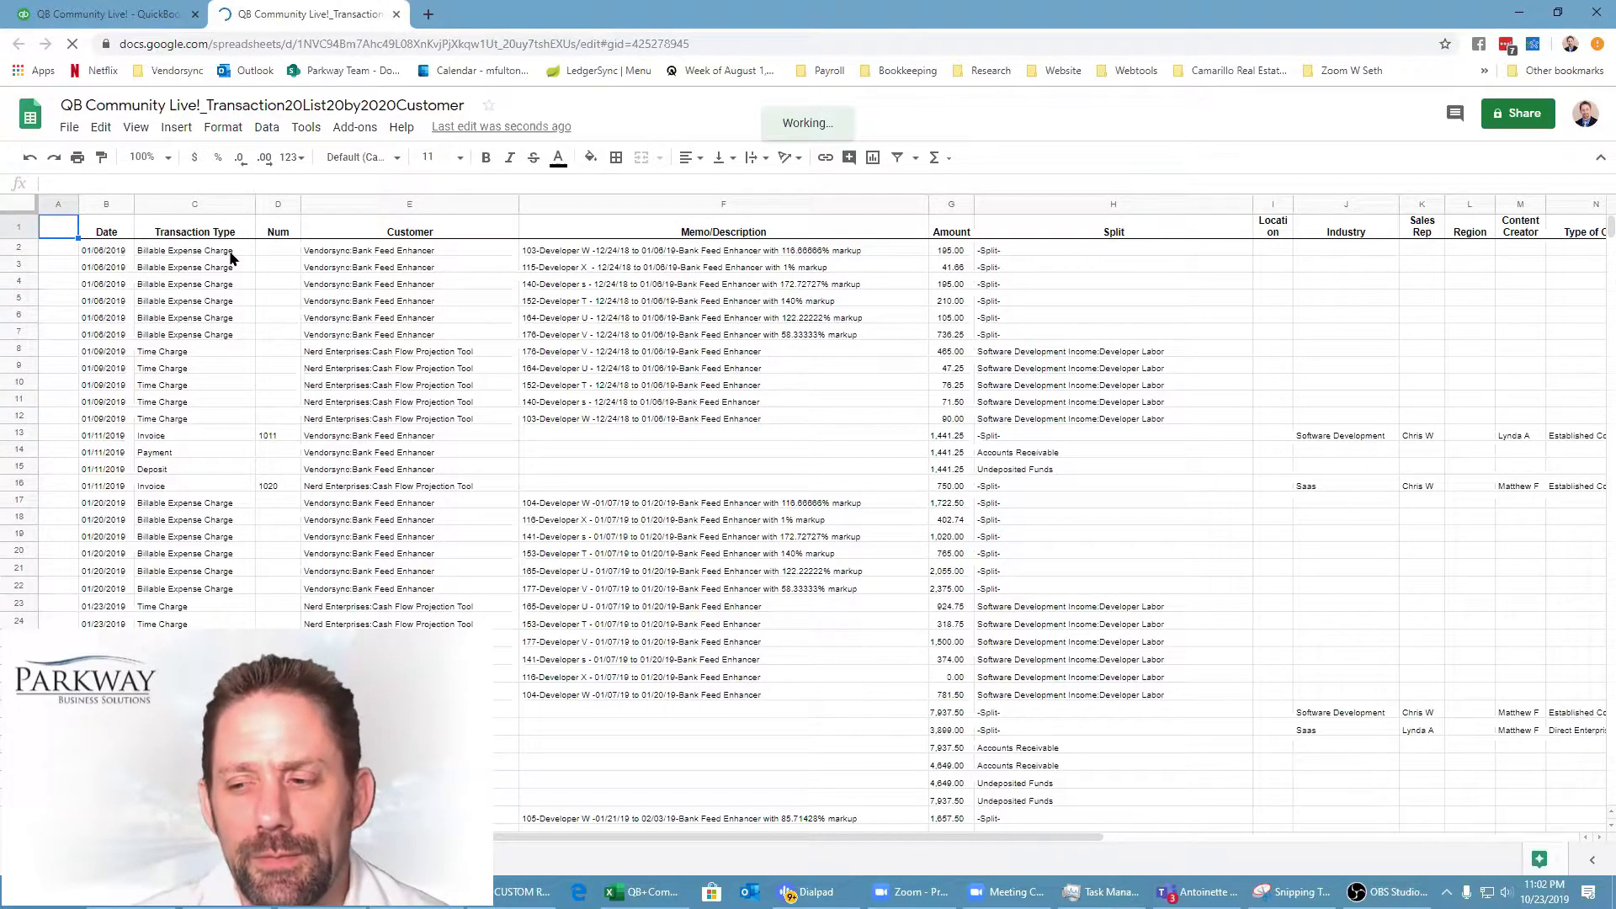
Select the Date header cell B1 and move down through the first date entries
left_click(115, 236)
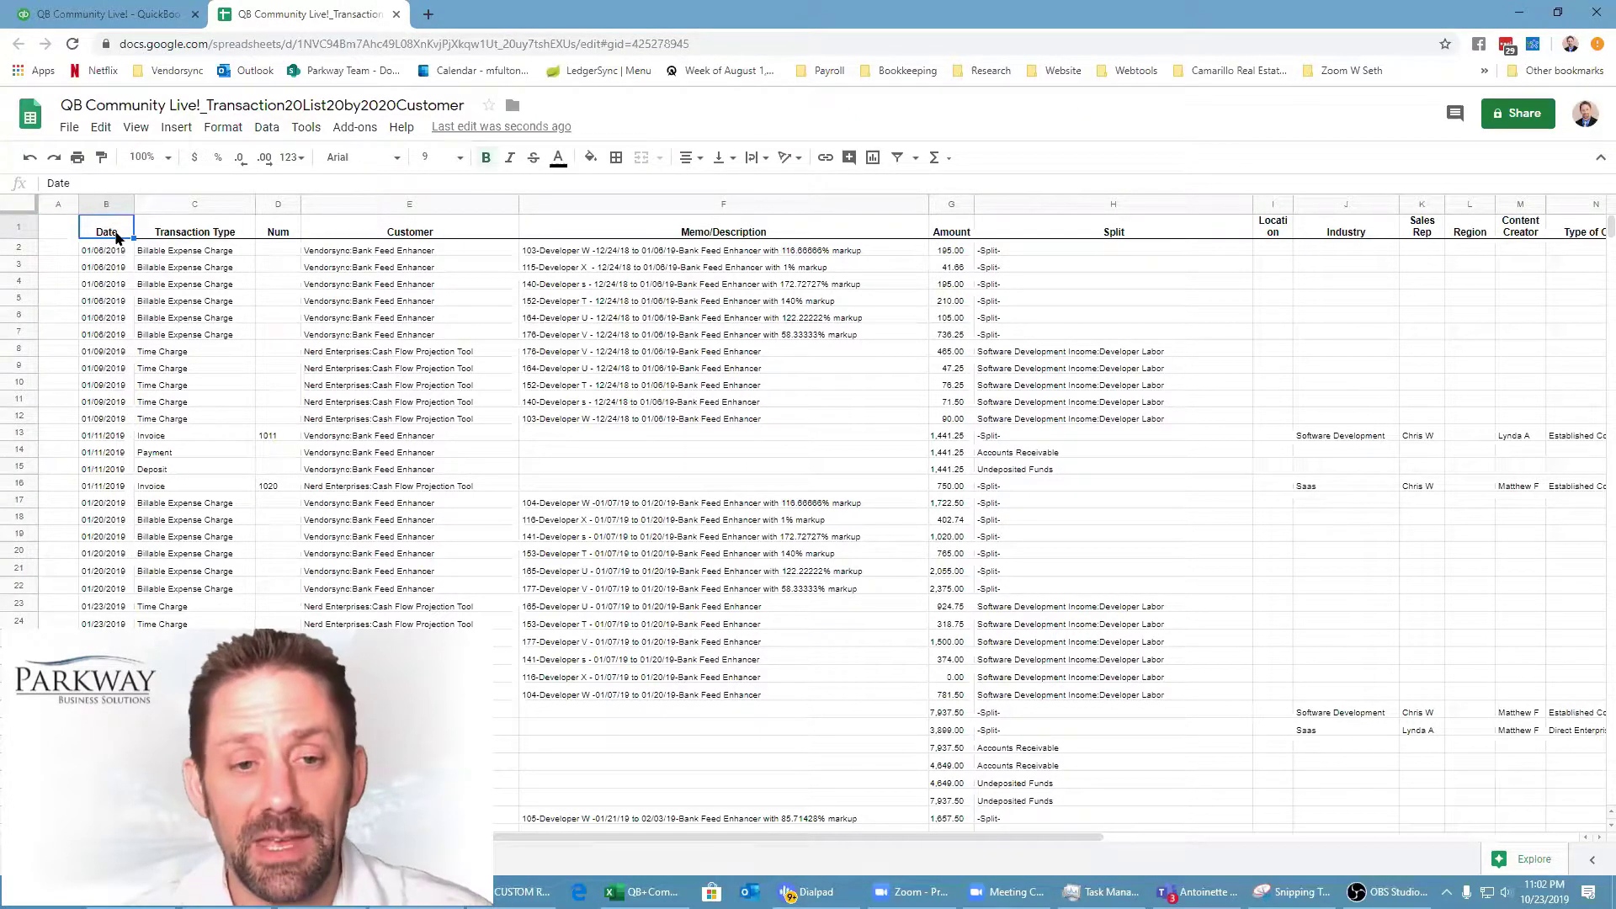
key("shift+Down")
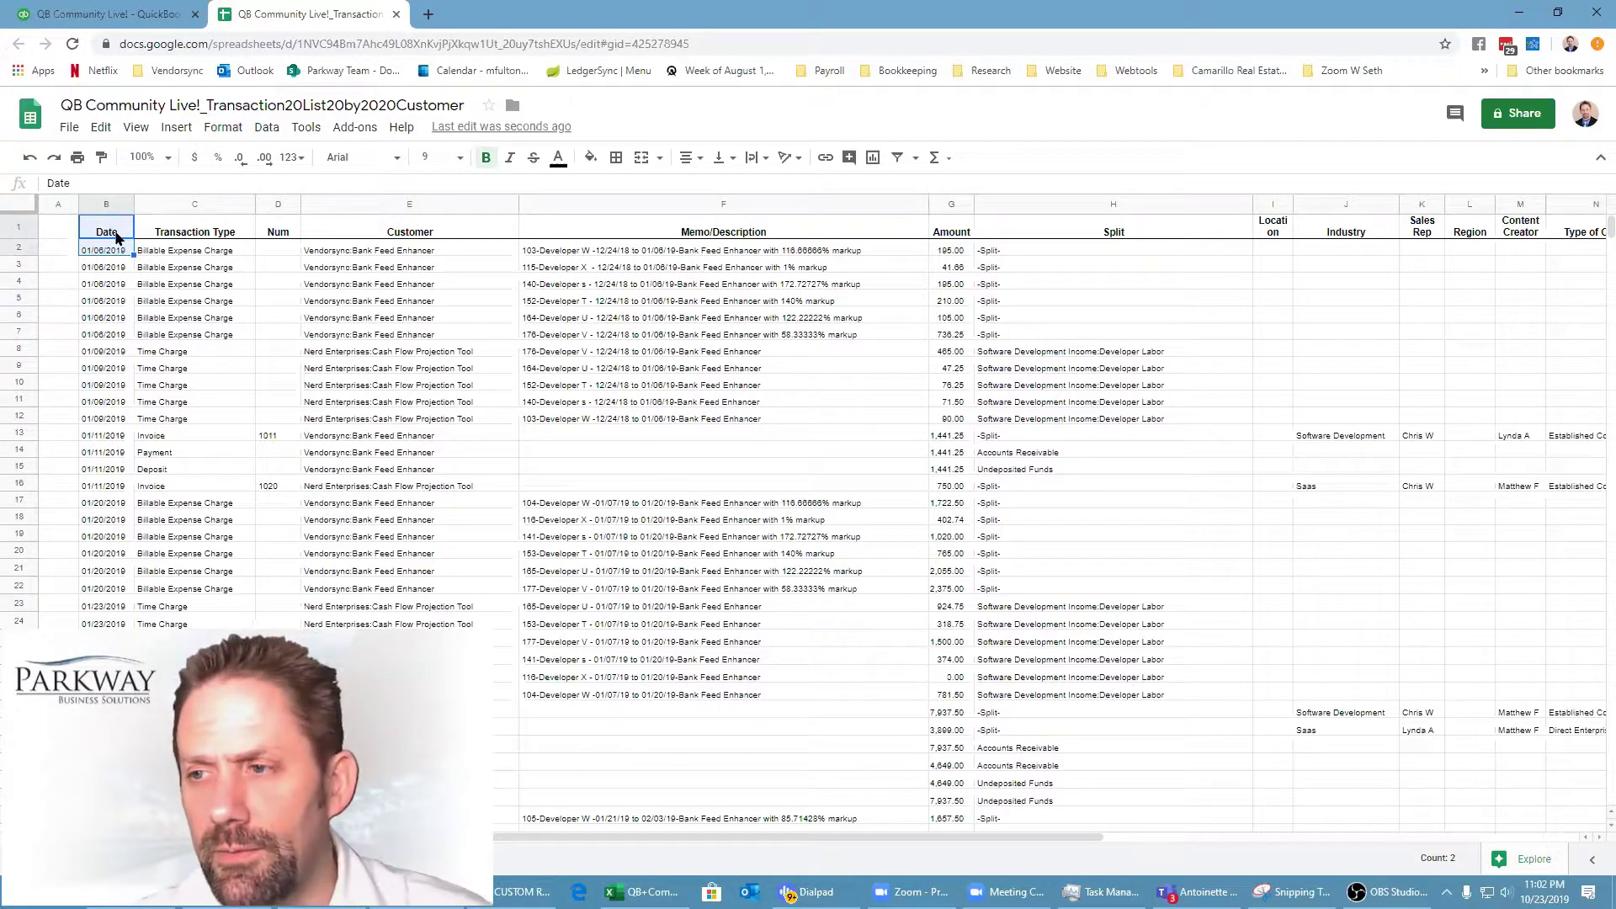
left_click(121, 233)
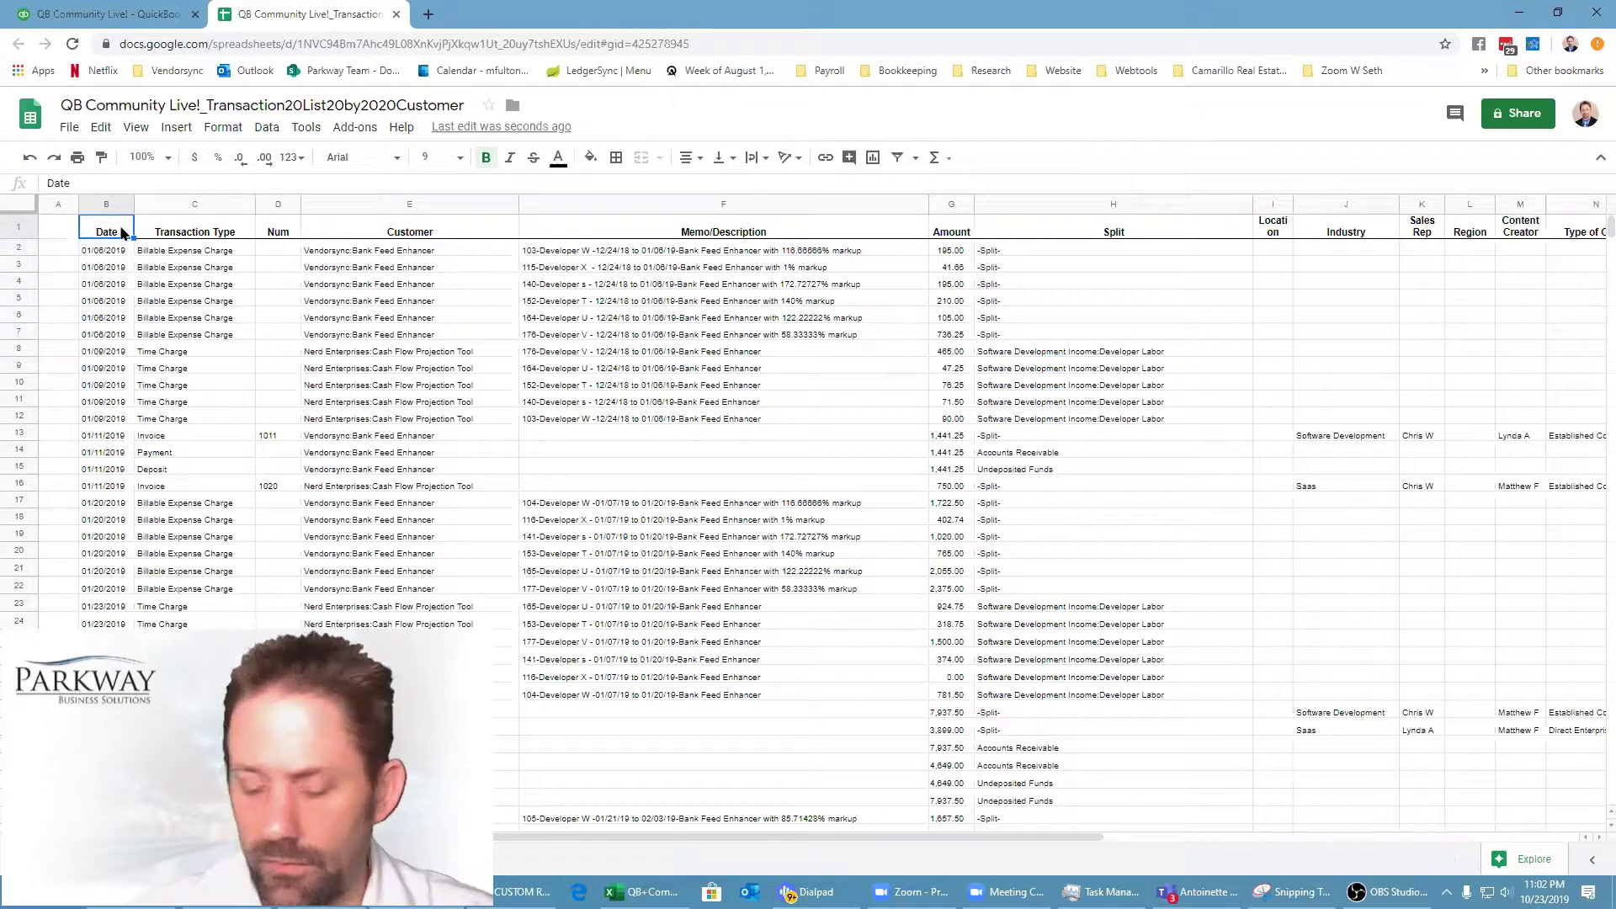
key("Down")
key("Down")
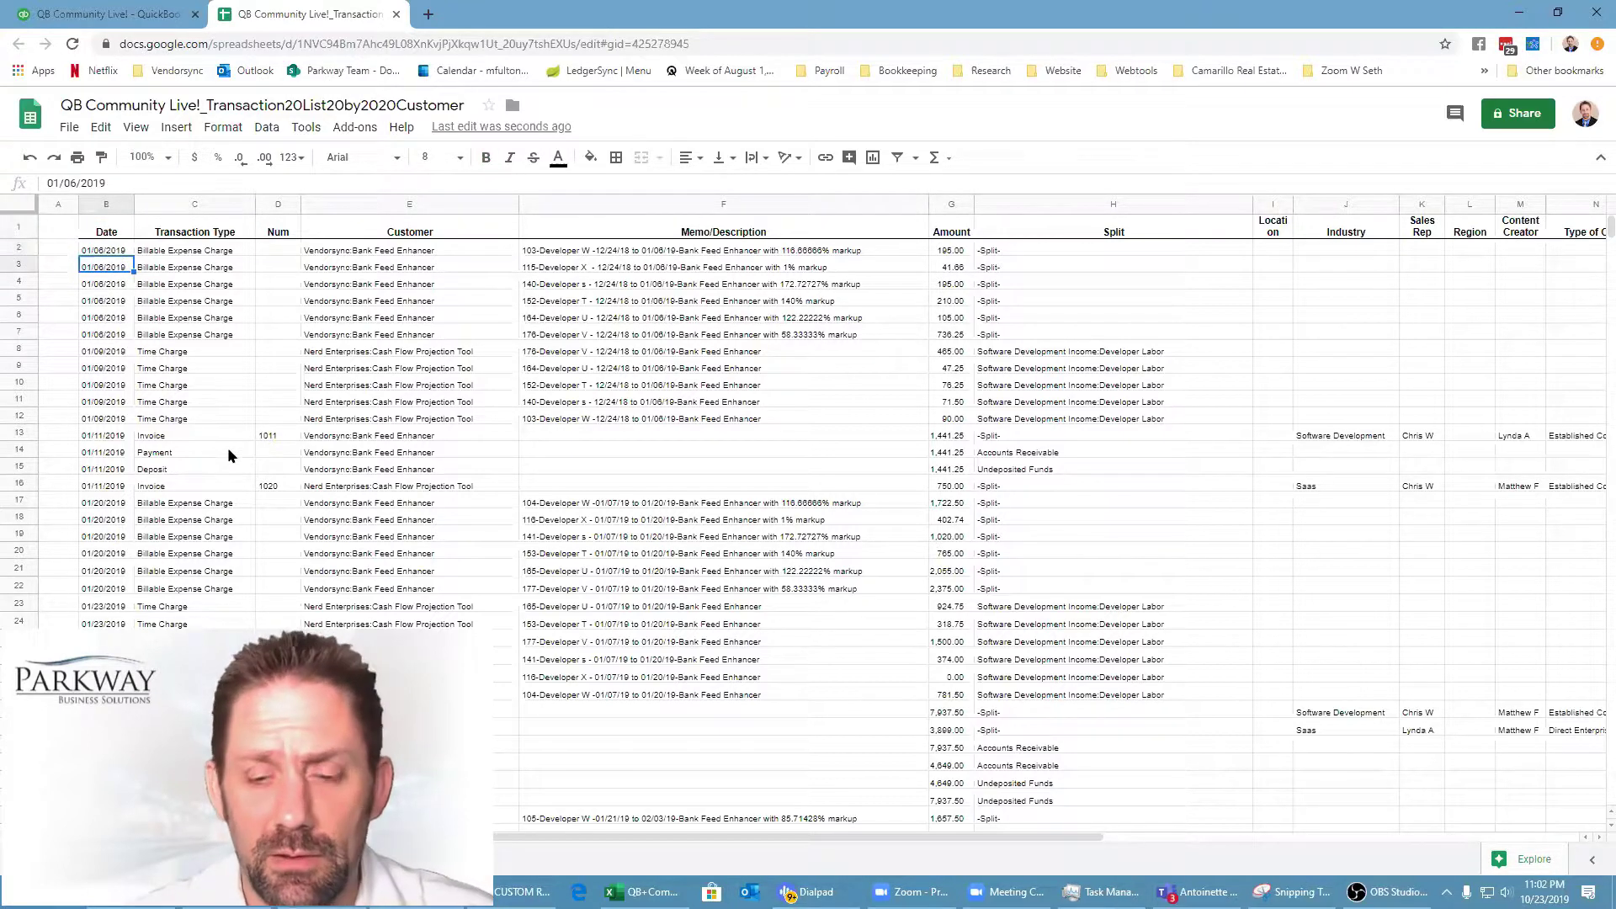
scroll(311, 194, "down", 5)
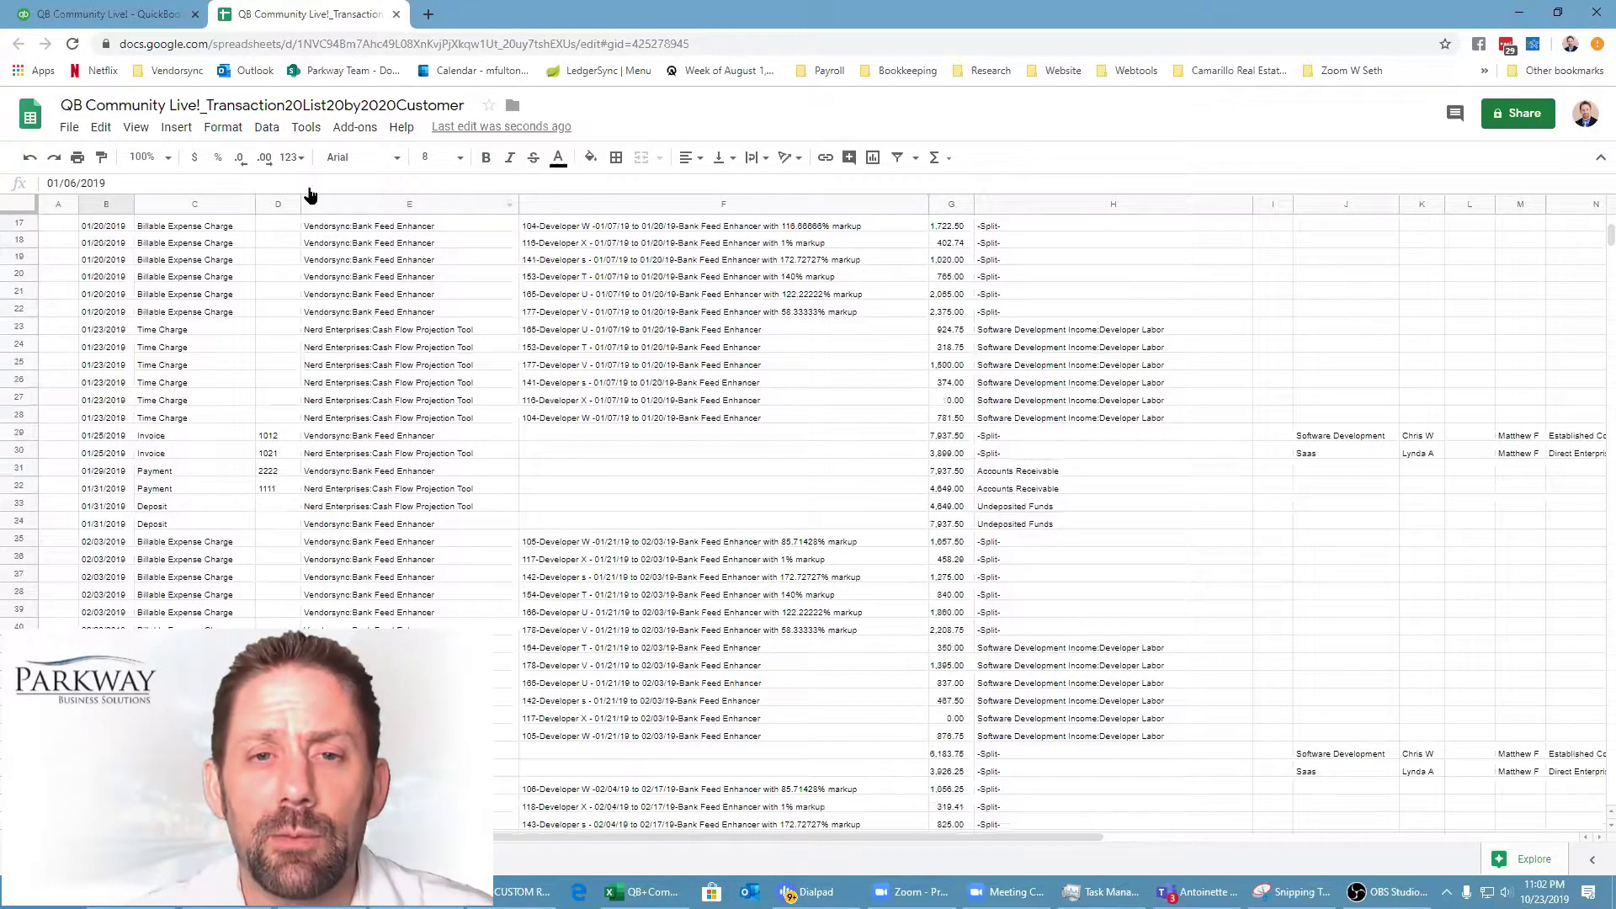
Check the Add-ons menu, then browse across the Memo, Amount, Split and Sales Rep columns
left_click(356, 127)
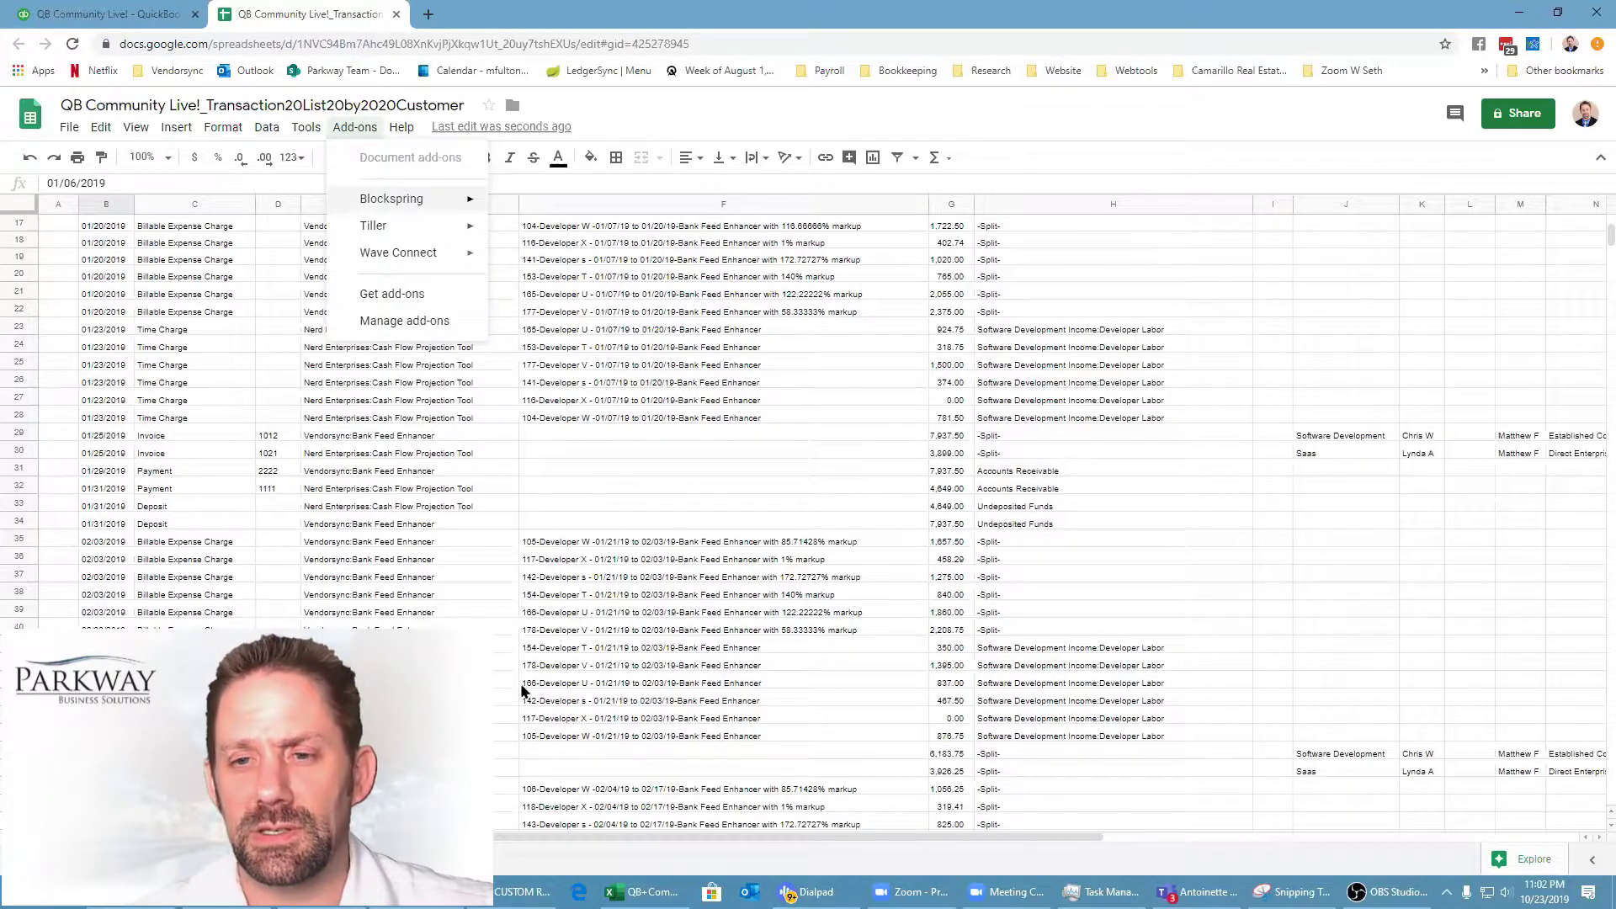
left_click(656, 294)
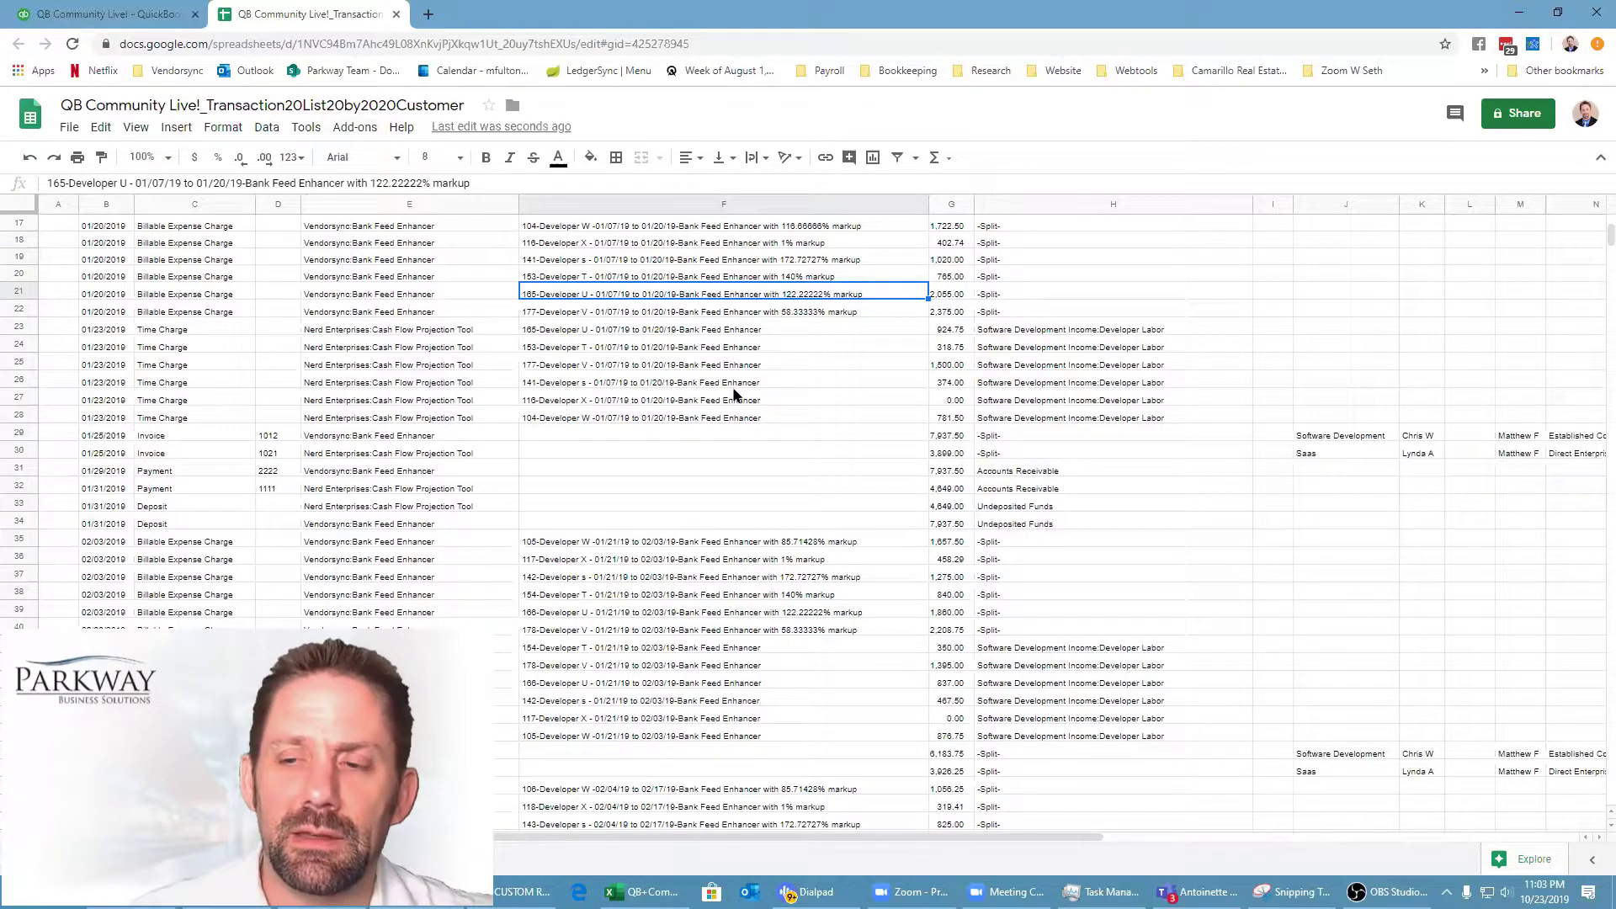
scroll(736, 446, "up", 5)
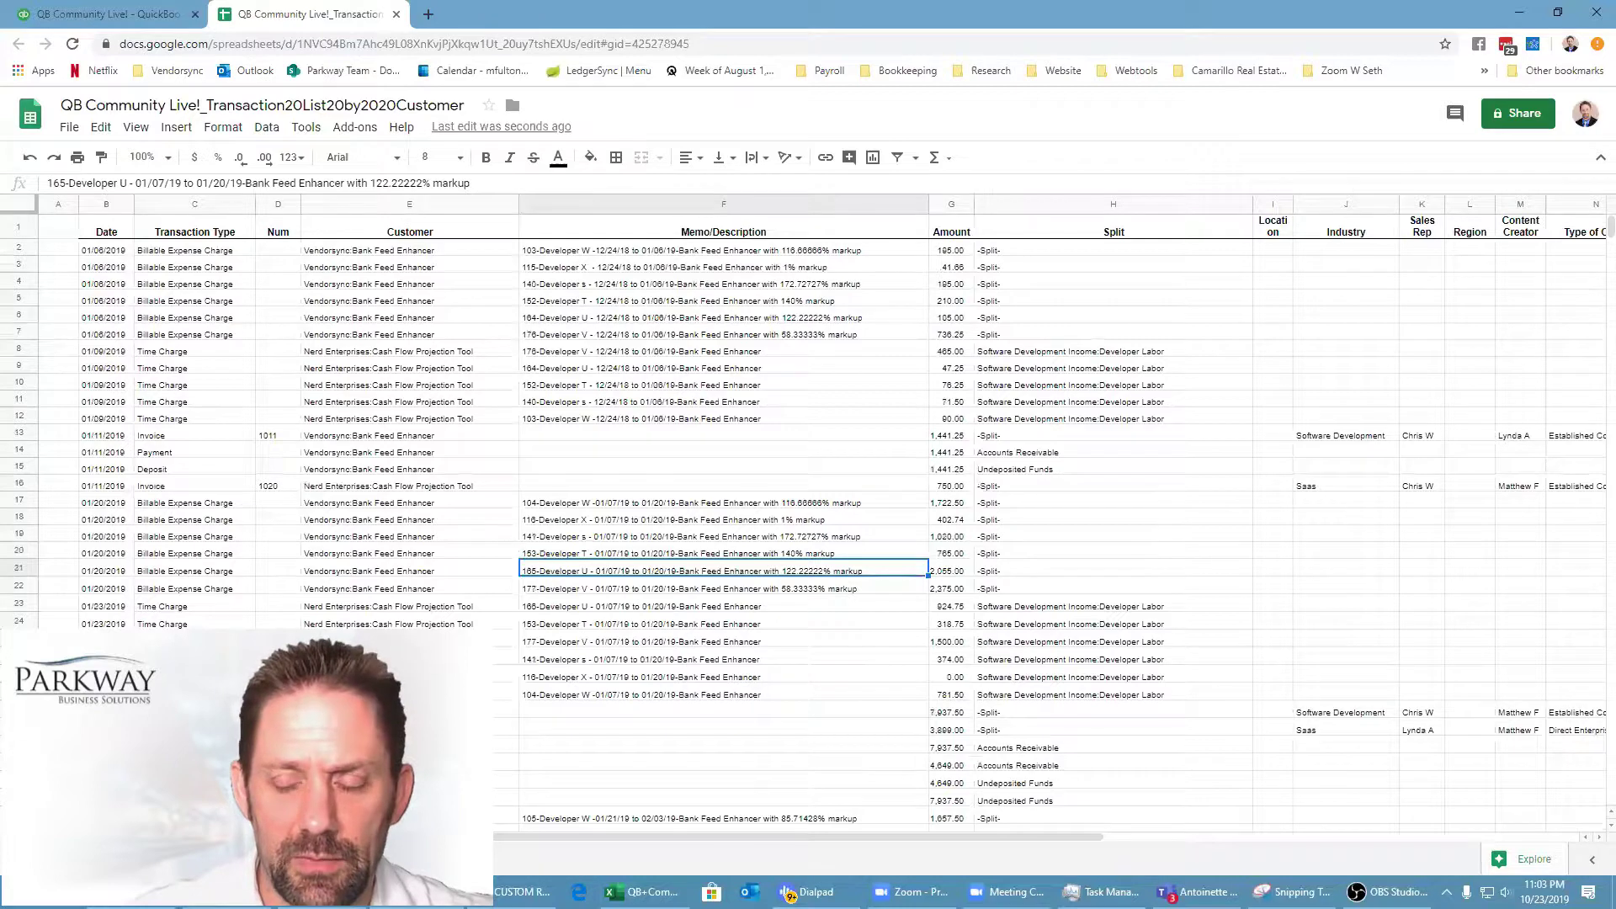
scroll(929, 845, "right", 10)
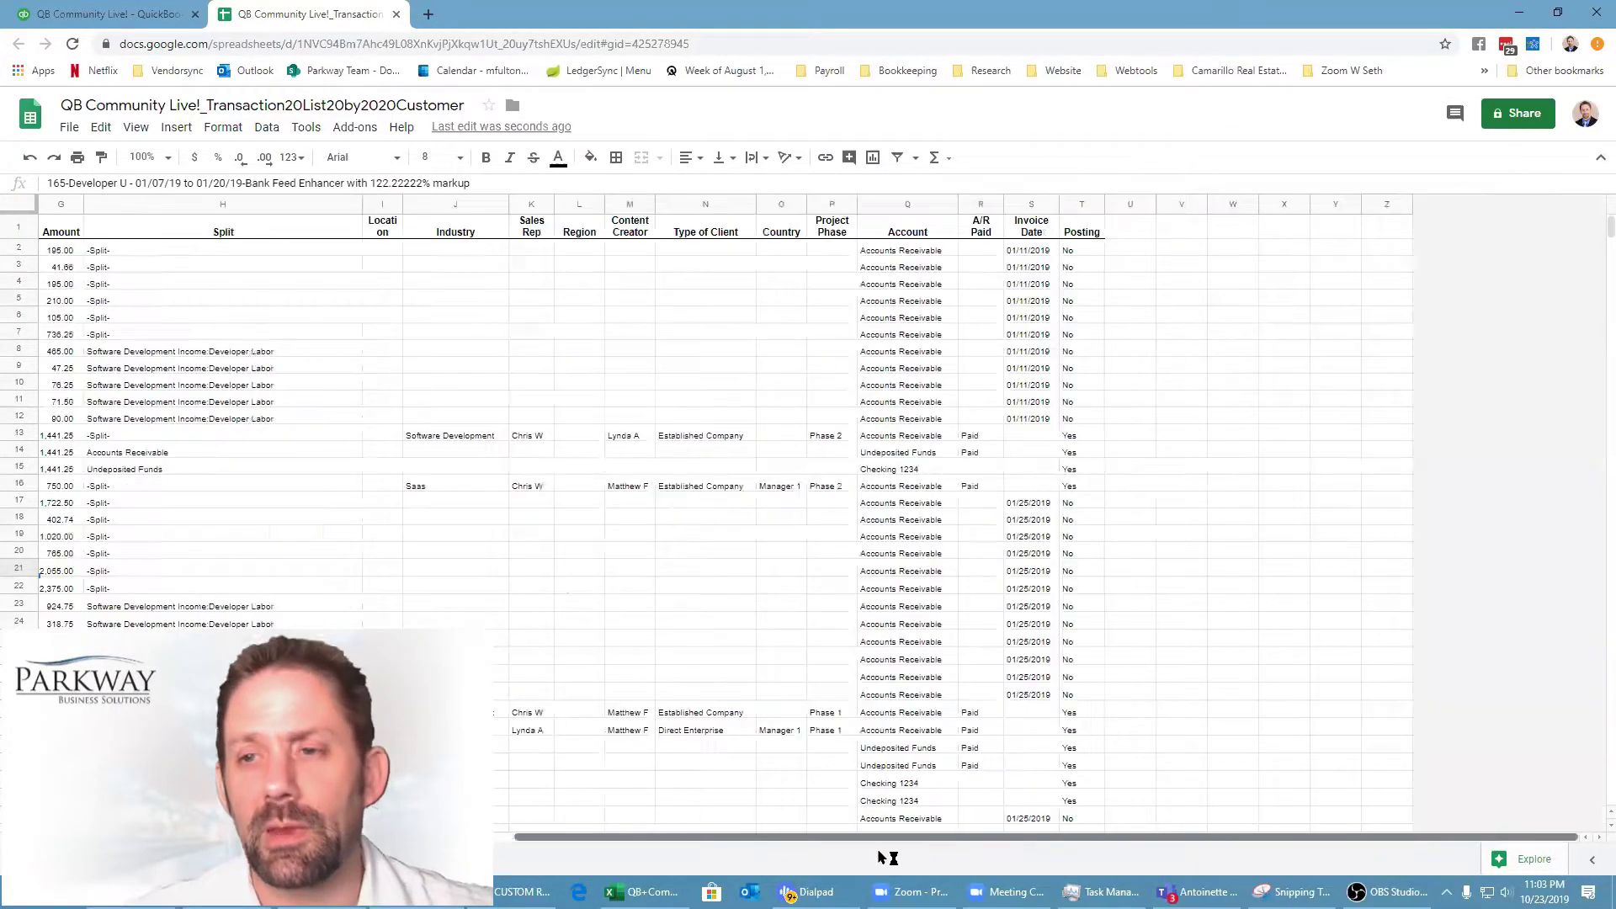
scroll(414, 423, "left", 10)
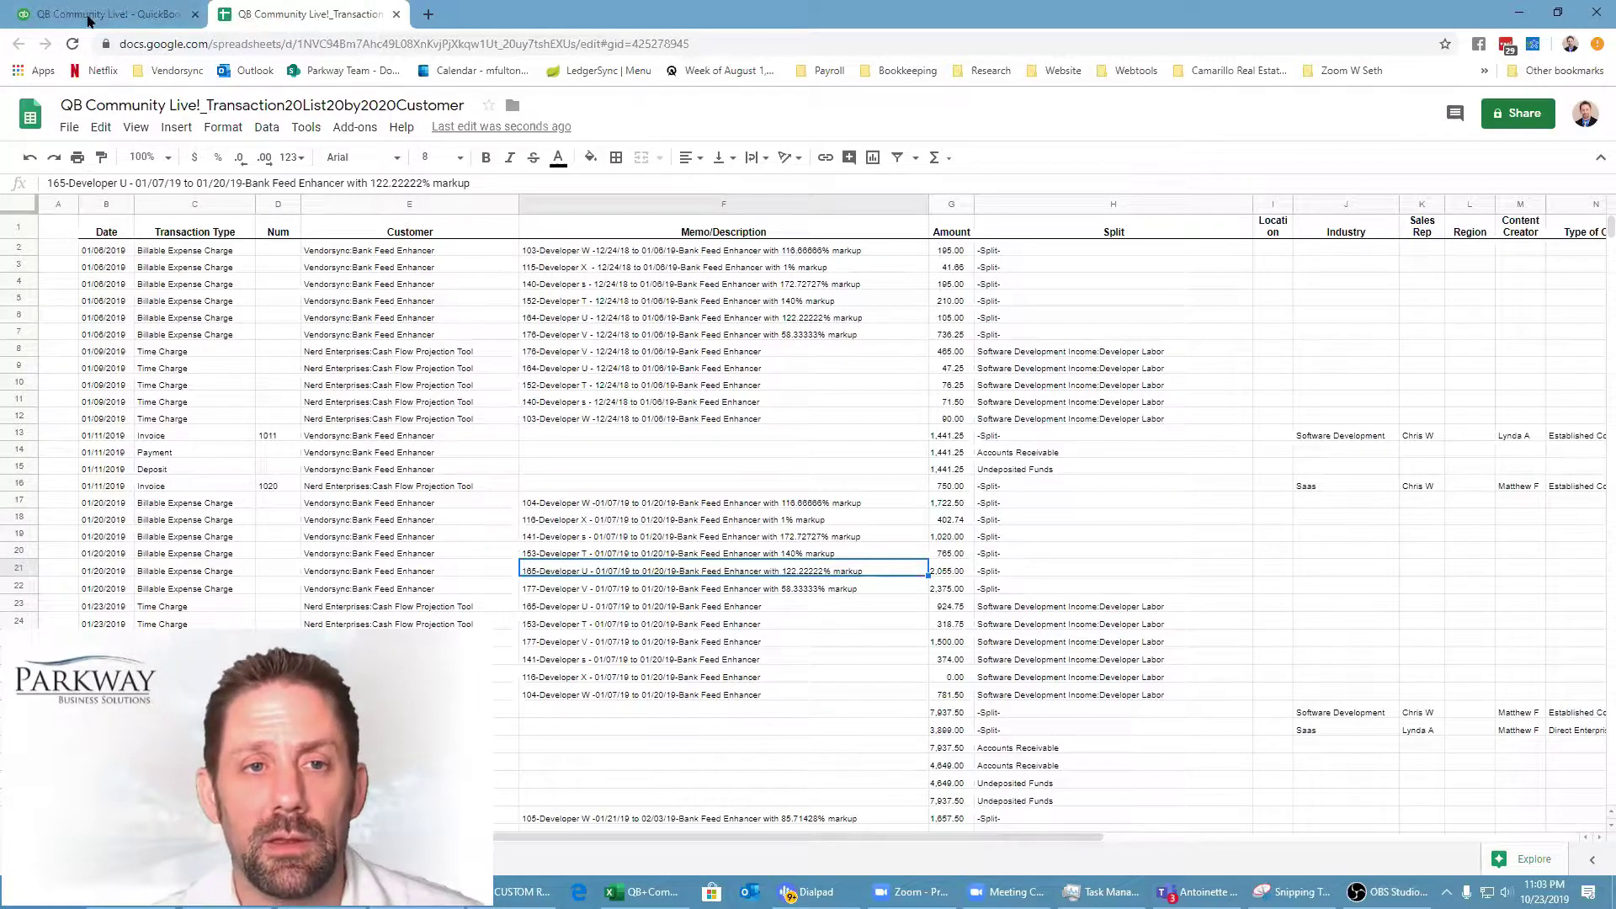
left_click(89, 15)
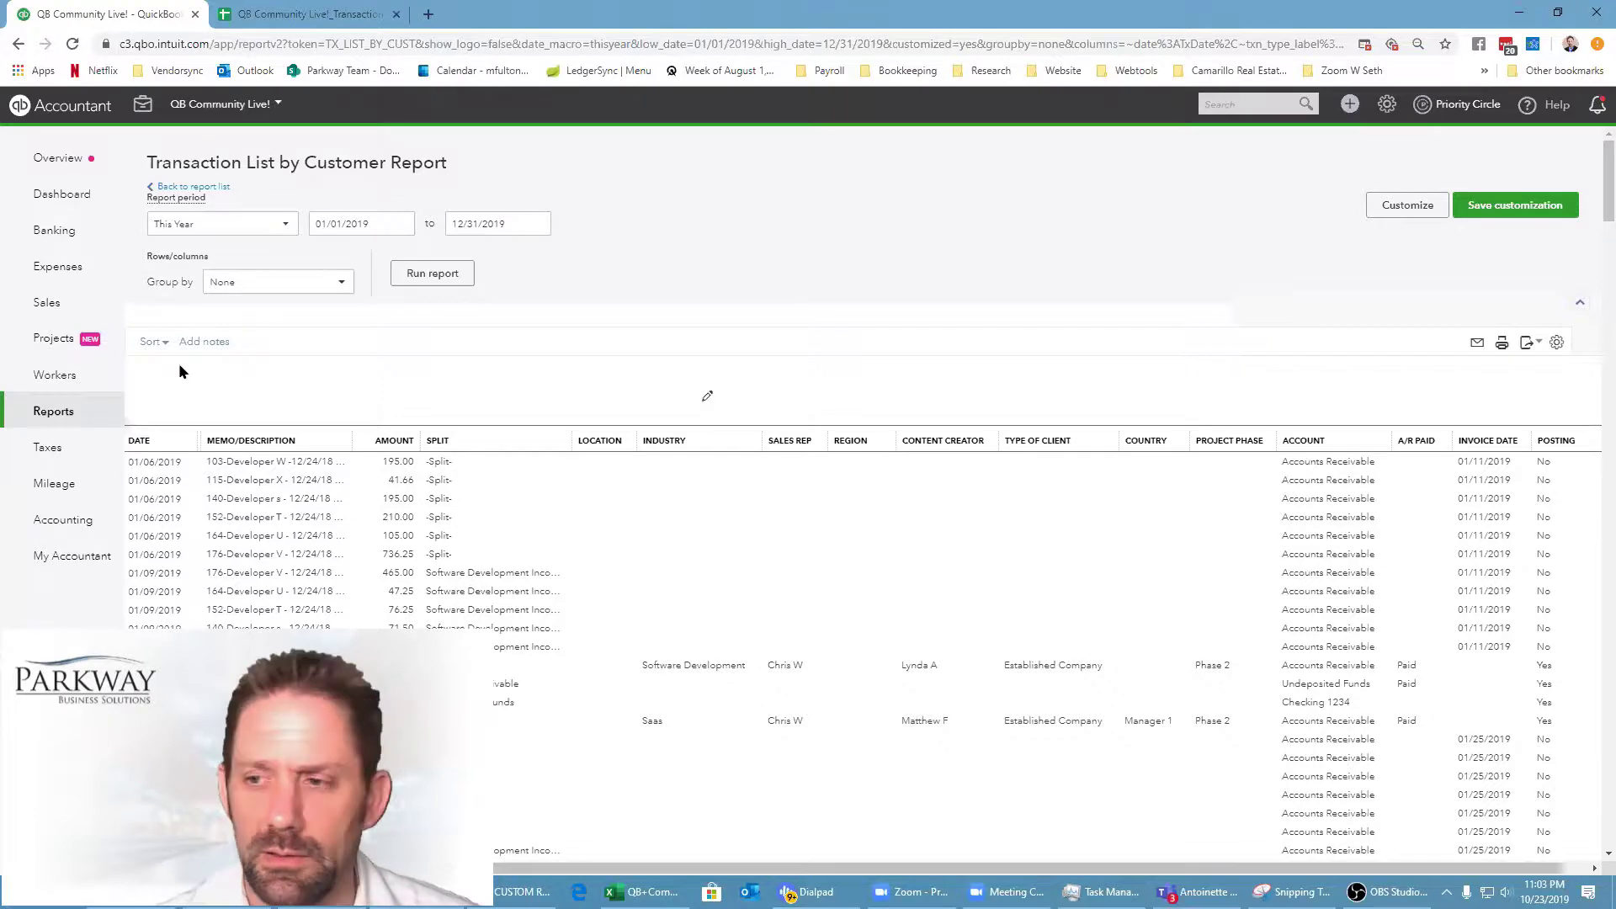
left_click(318, 17)
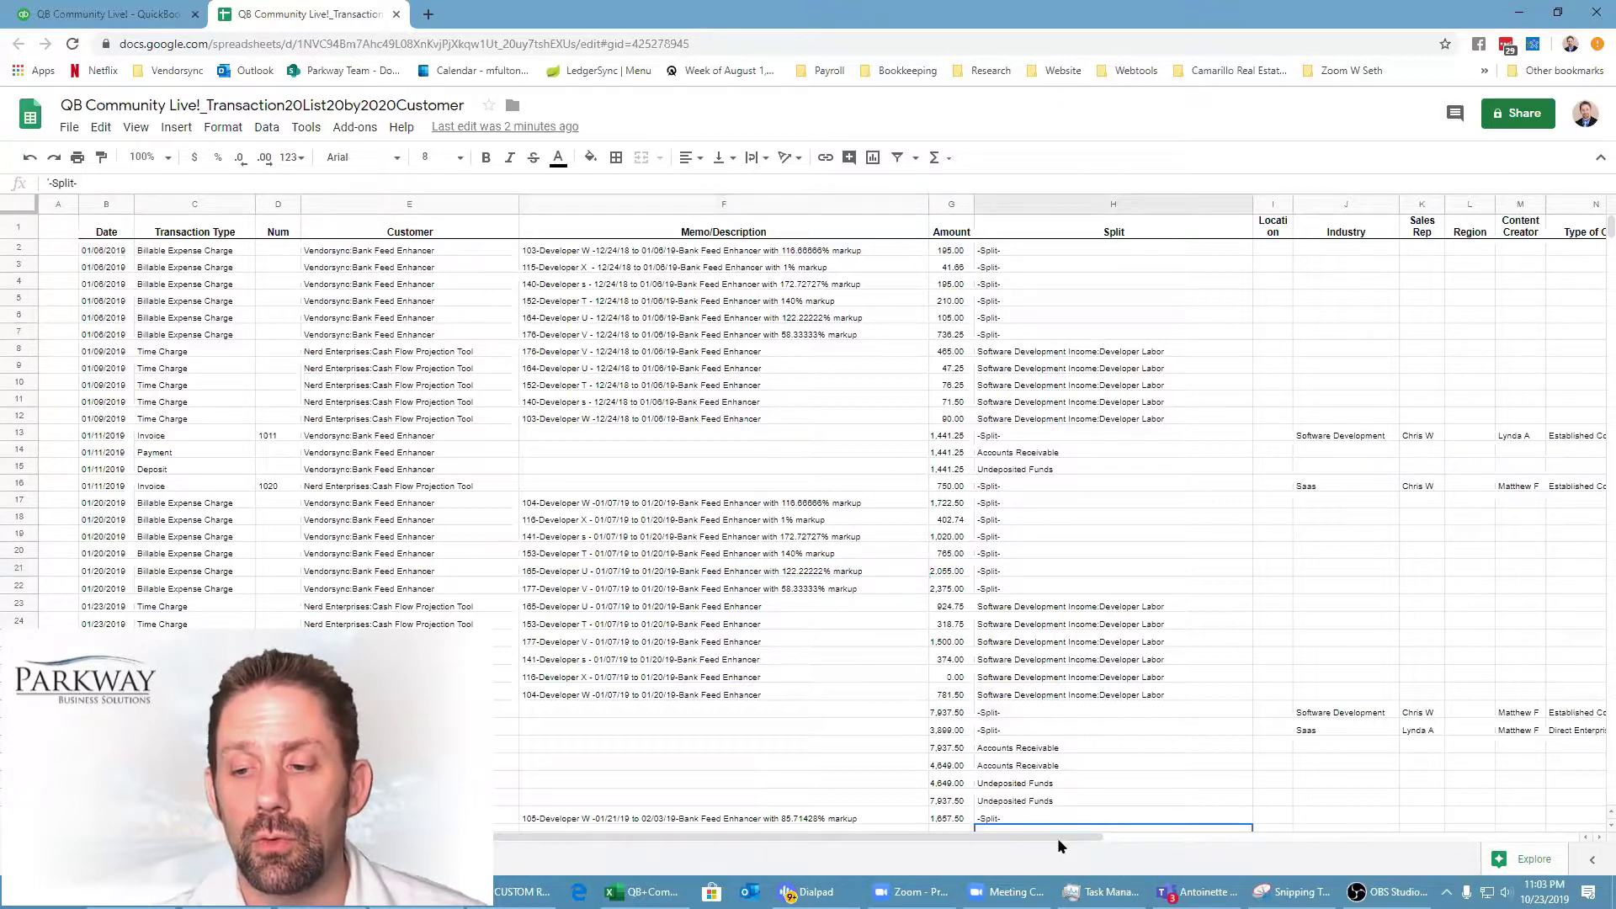
left_click_drag(1064, 836, 1126, 844)
left_click(1128, 837)
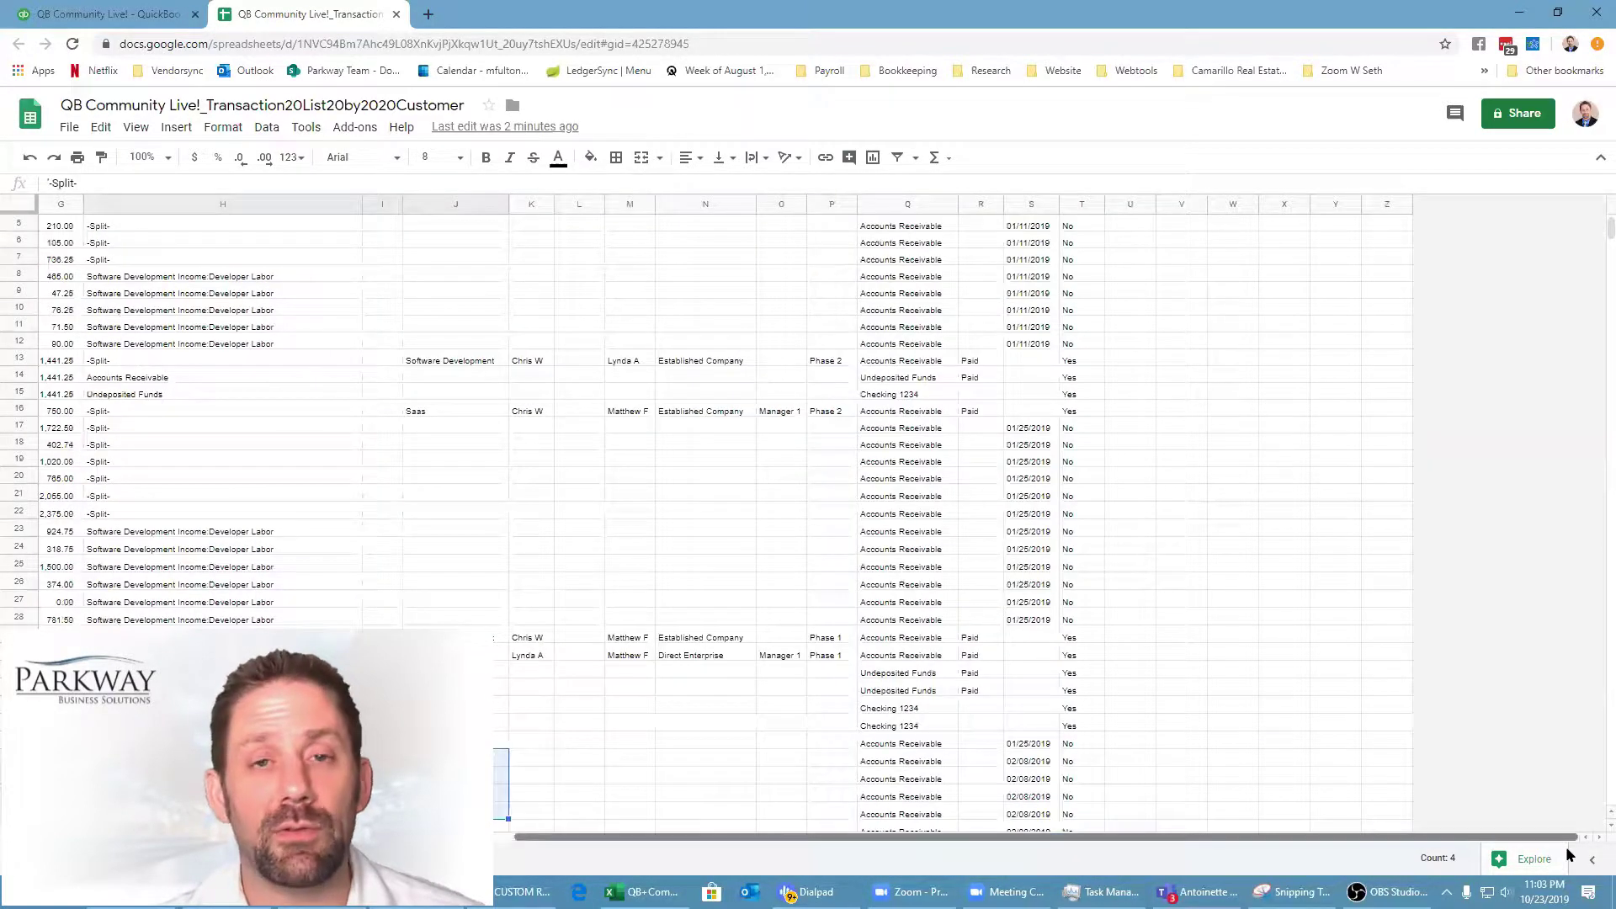